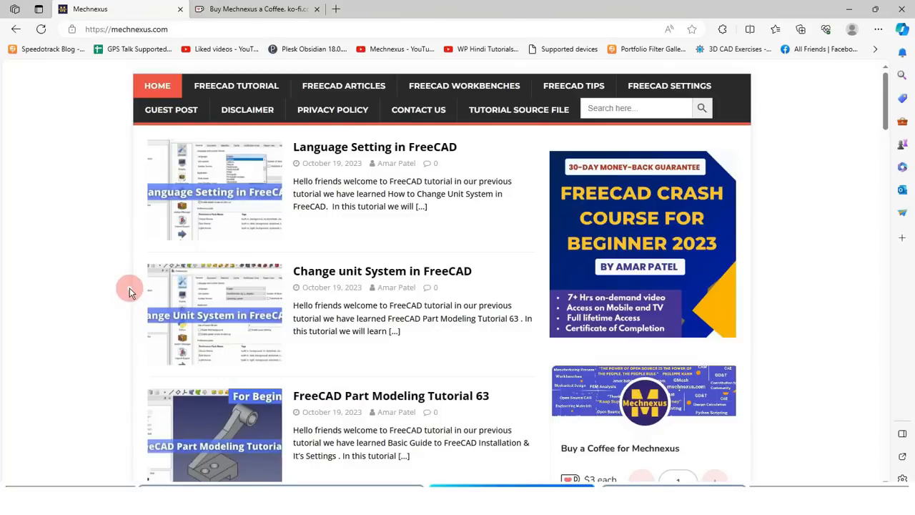
Look through the tutorial articles on the Mechnexus homepage and the donation section of its Ko-fi page.
{"action": "scroll", "coordinate": [436, 243], "scroll_direction": "down", "scroll_amount": 2}
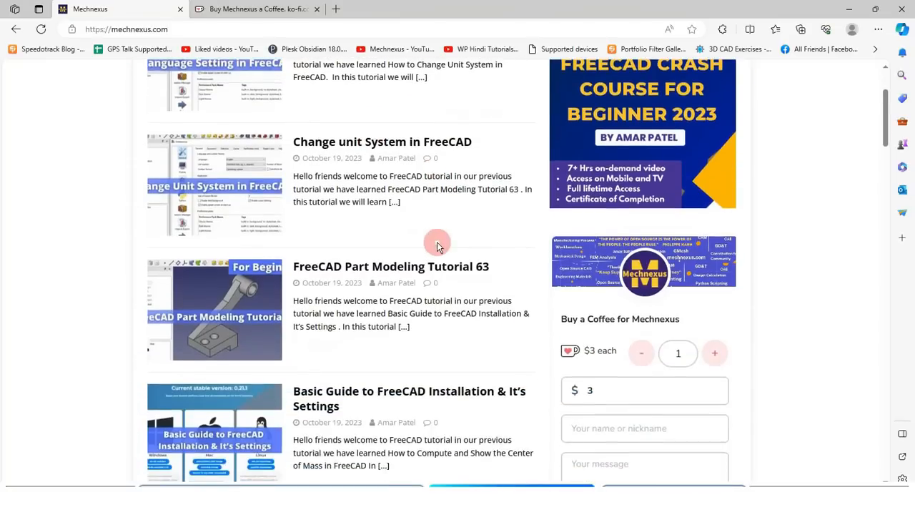
{"action": "scroll", "coordinate": [437, 245], "scroll_direction": "down", "scroll_amount": 6}
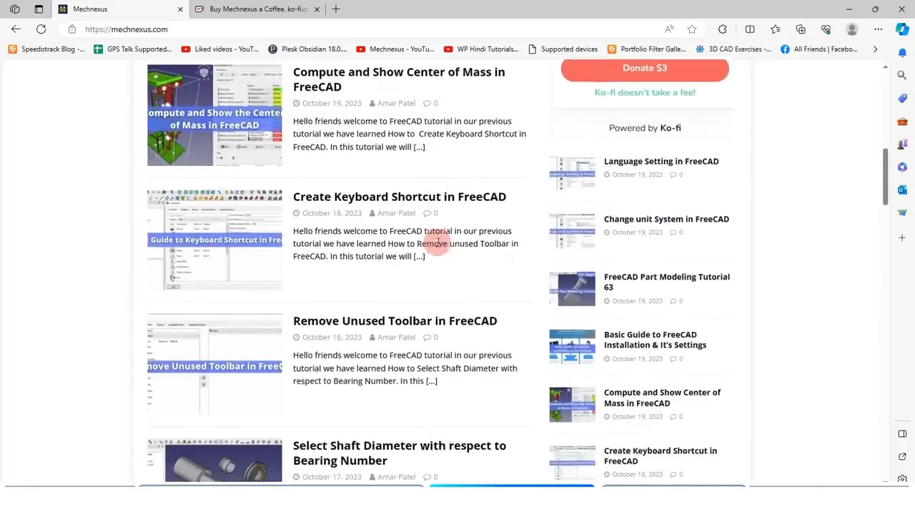
{"action": "scroll", "coordinate": [438, 243], "scroll_direction": "down", "scroll_amount": 2}
{"action": "scroll", "coordinate": [437, 243], "scroll_direction": "up", "scroll_amount": 10}
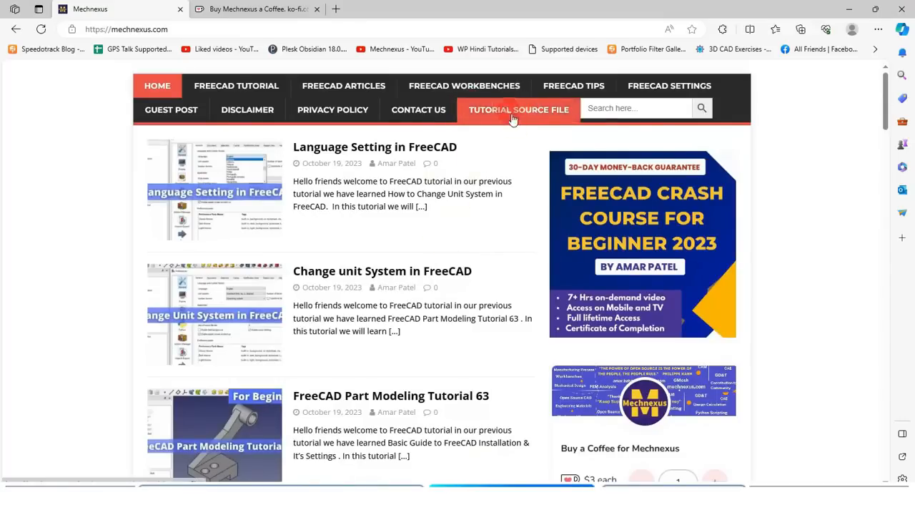
{"action": "left_click", "coordinate": [261, 15]}
{"action": "scroll", "coordinate": [179, 232], "scroll_direction": "up", "scroll_amount": 1}
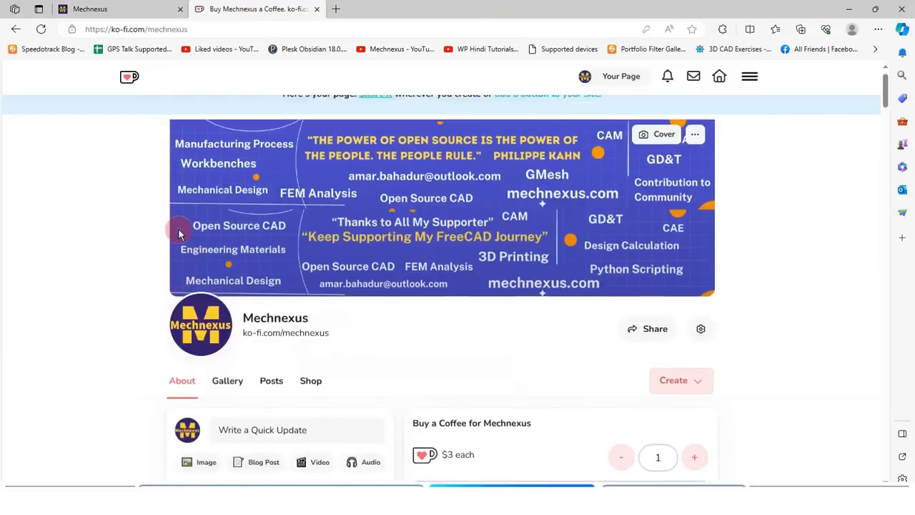
{"action": "scroll", "coordinate": [179, 234], "scroll_direction": "down", "scroll_amount": 1}
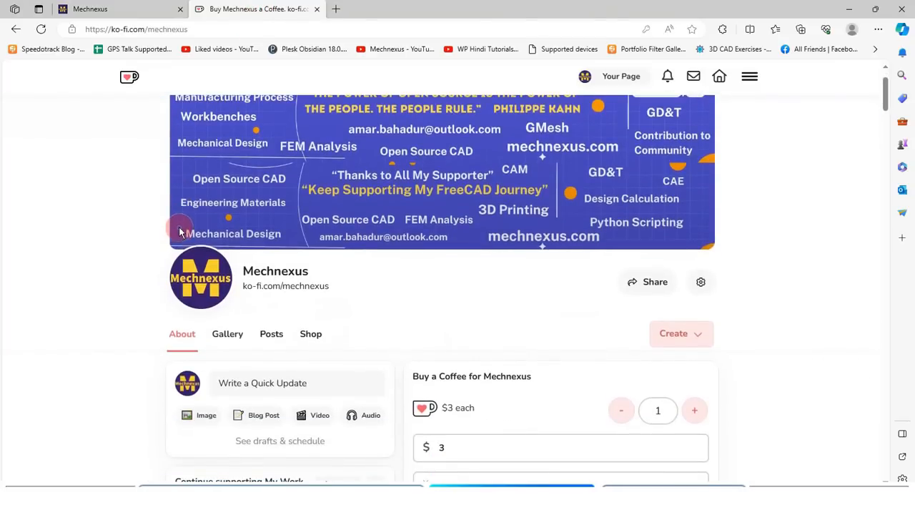
{"action": "scroll", "coordinate": [348, 244], "scroll_direction": "down", "scroll_amount": 3}
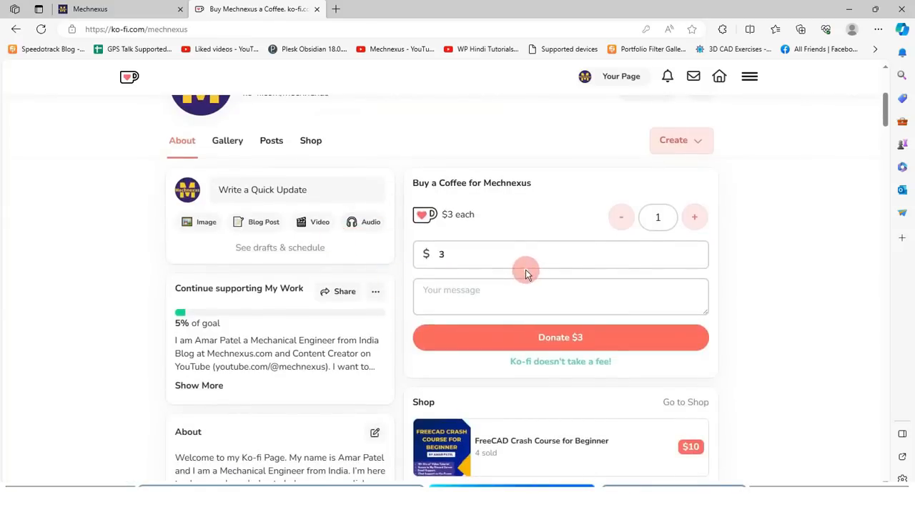
{"action": "scroll", "coordinate": [525, 272], "scroll_direction": "up", "scroll_amount": 1}
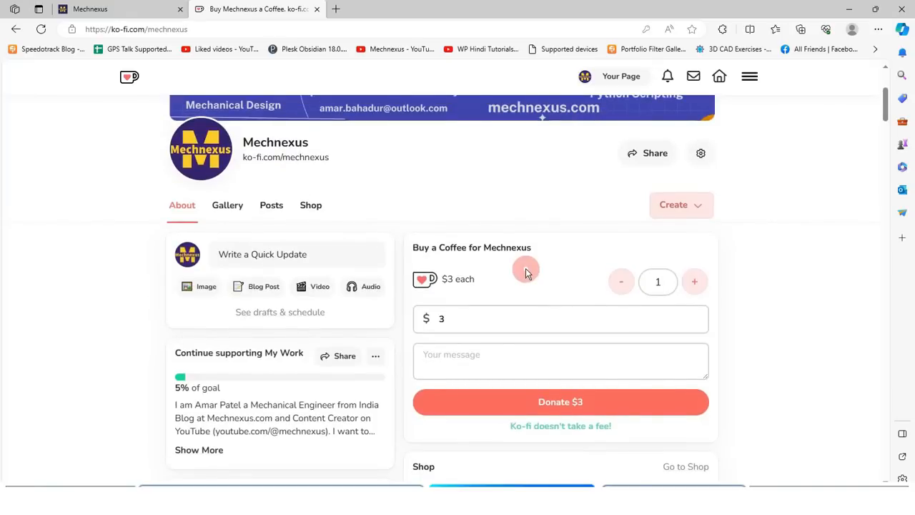
{"action": "scroll", "coordinate": [525, 273], "scroll_direction": "up", "scroll_amount": 3}
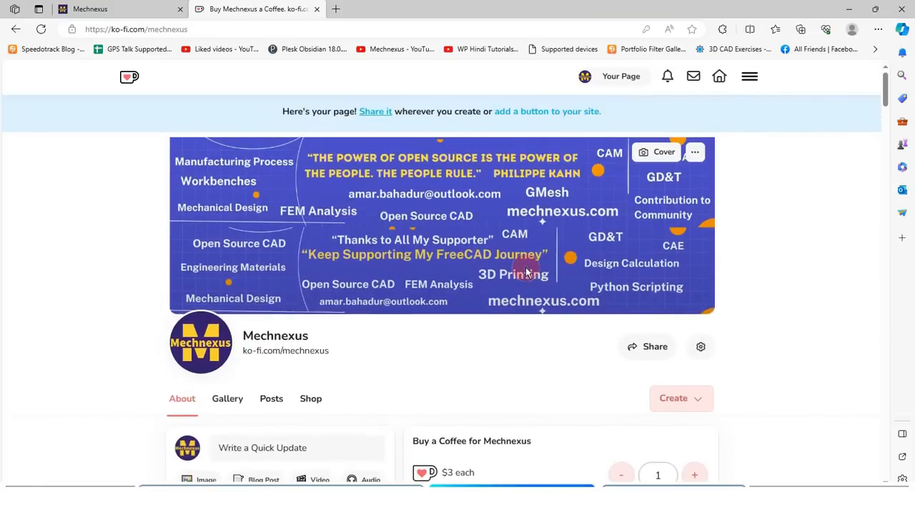
{"action": "scroll", "coordinate": [525, 272], "scroll_direction": "down", "scroll_amount": 1}
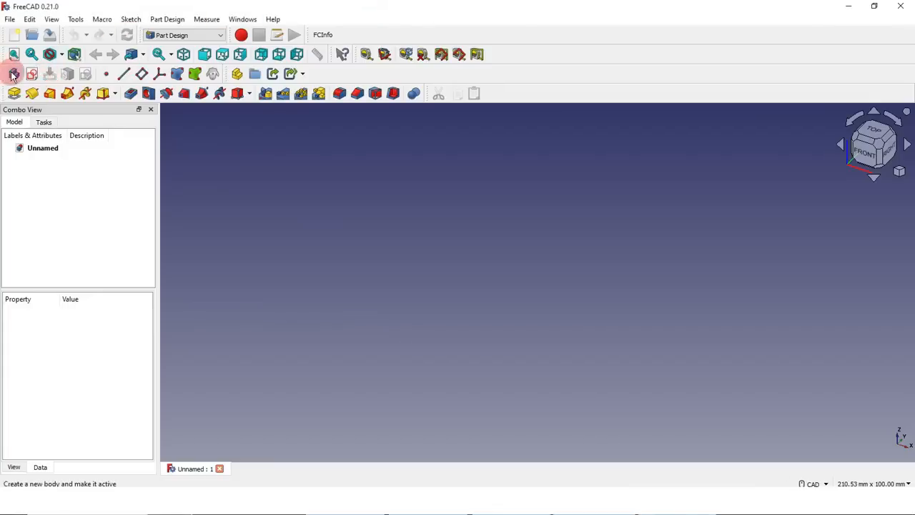
Switch to FreeCAD, create a new body with its origin shown, and start a sketch on the XY plane.
{"action": "left_click", "coordinate": [13, 75]}
{"action": "left_click", "coordinate": [52, 171]}
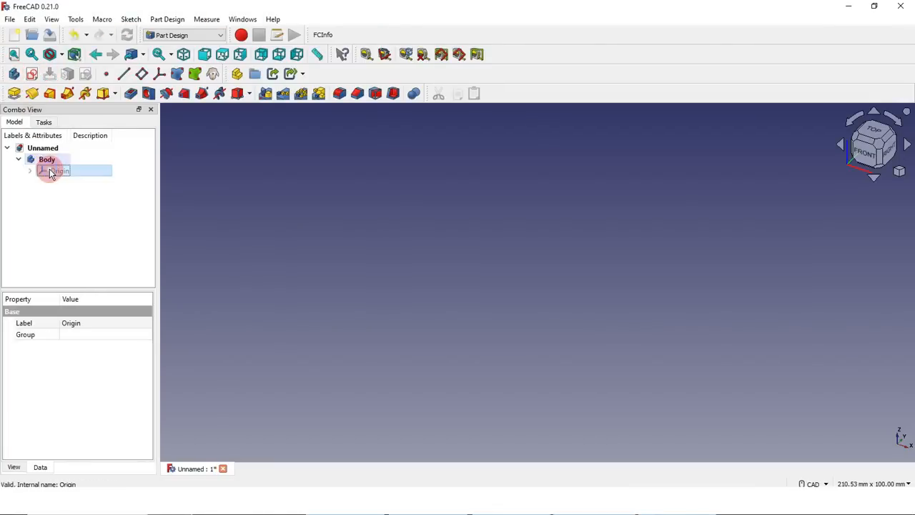
{"action": "key", "text": "space"}
{"action": "left_click", "coordinate": [300, 293]}
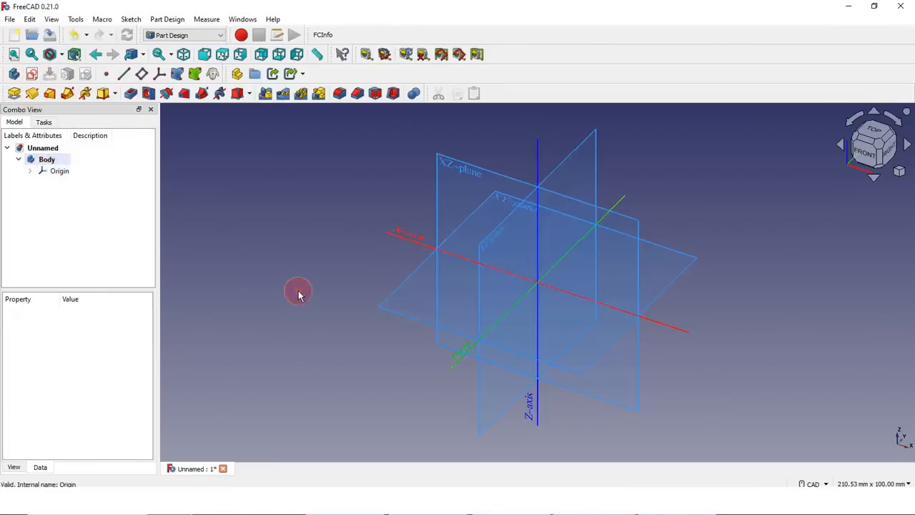
{"action": "left_click", "coordinate": [691, 261]}
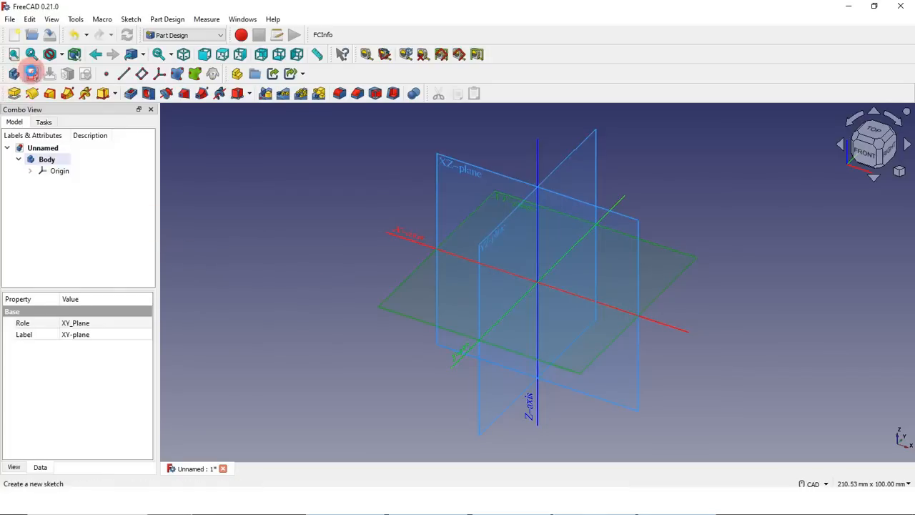
{"action": "left_click", "coordinate": [32, 75]}
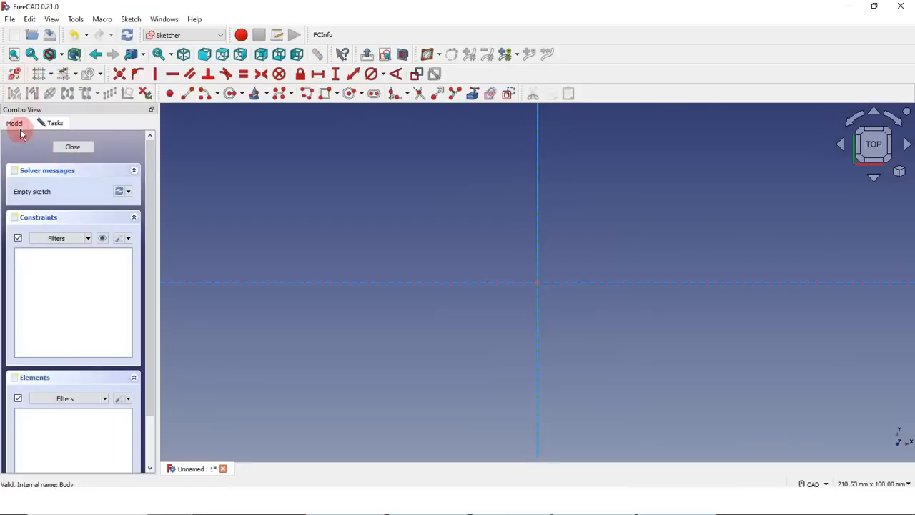
Hide the body's origin and sketch a rectangle about 99 by 42 mm enclosing the sketch origin.
{"action": "left_click", "coordinate": [14, 122]}
{"action": "left_click", "coordinate": [56, 174]}
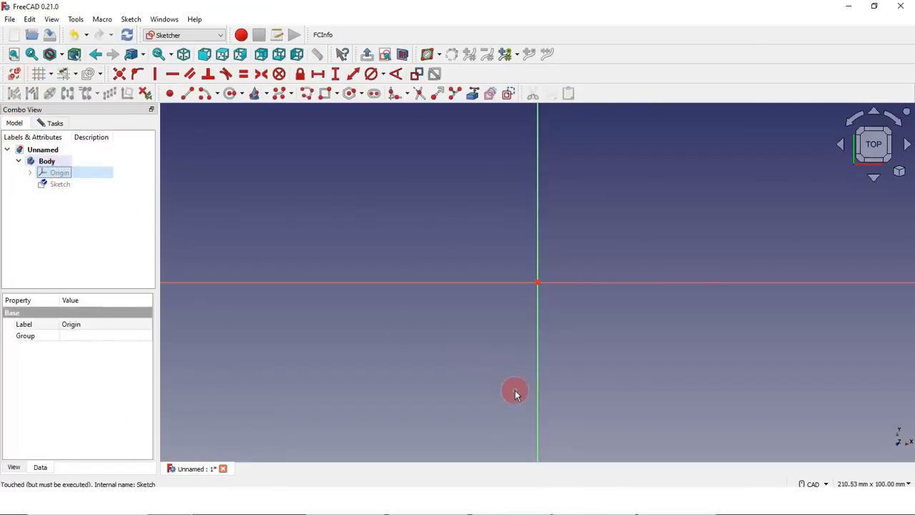
{"action": "left_click", "coordinate": [479, 370]}
{"action": "left_click", "coordinate": [325, 92]}
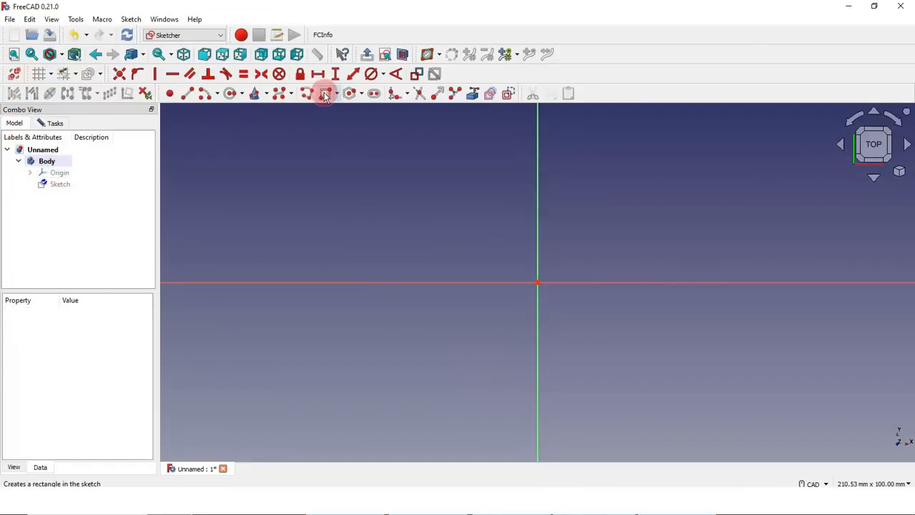
{"action": "left_click", "coordinate": [363, 207]}
{"action": "left_click", "coordinate": [483, 275]}
{"action": "left_click", "coordinate": [724, 360]}
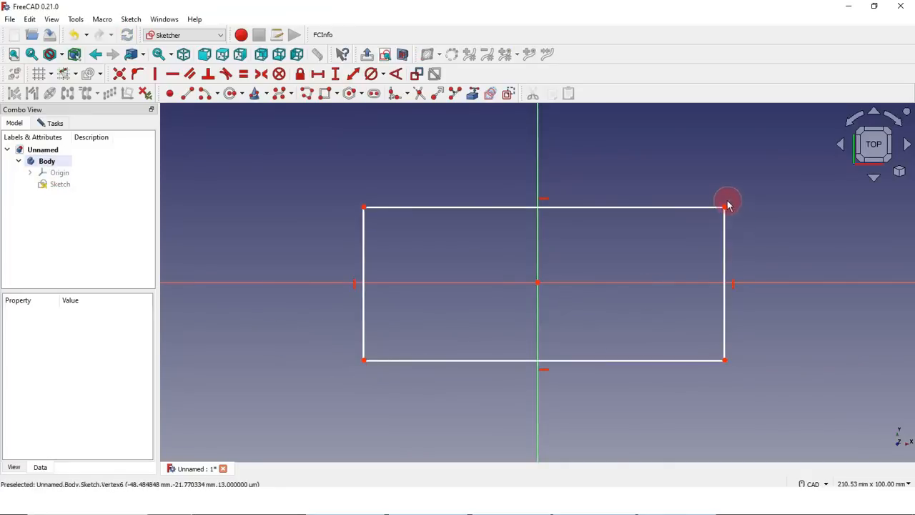
Constrain two diagonally opposite corners of the rectangle to be symmetric about the sketch origin.
{"action": "left_click", "coordinate": [261, 74]}
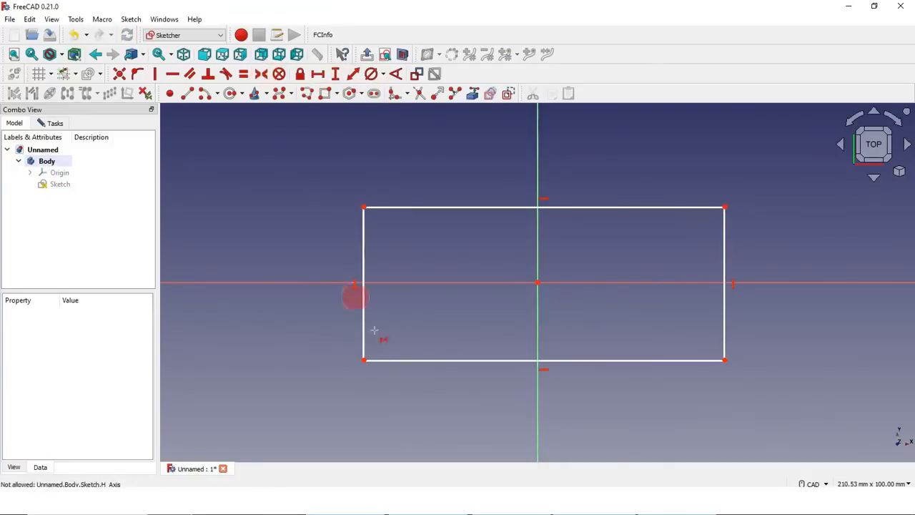
{"action": "left_click", "coordinate": [364, 360]}
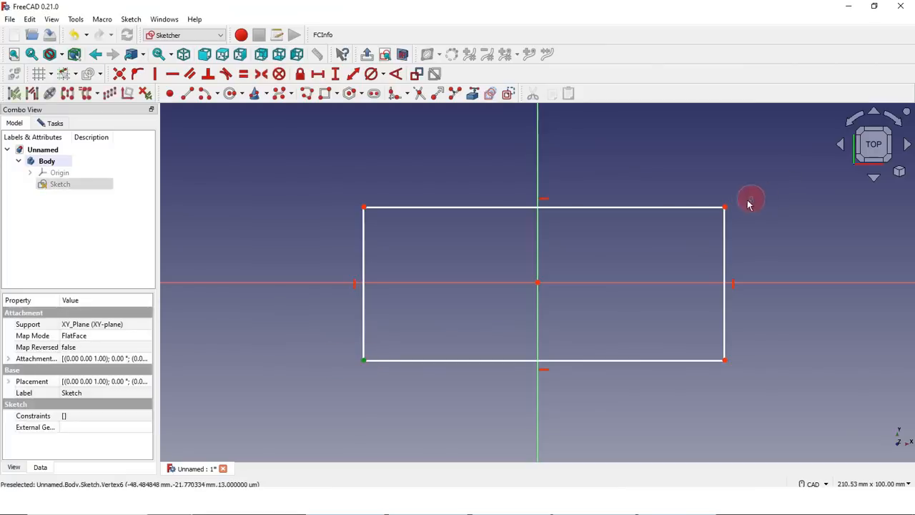
{"action": "left_click", "coordinate": [537, 283]}
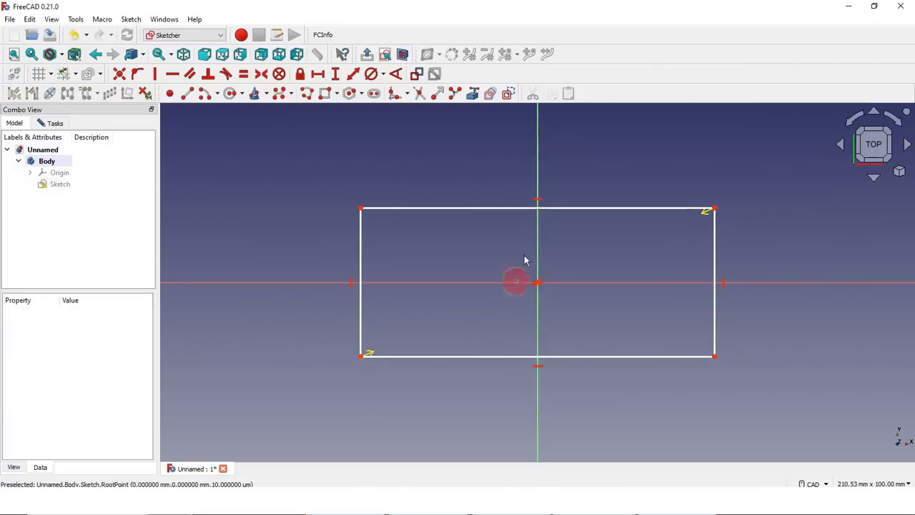
Constrain the rectangle's horizontal length to 30 mm and its vertical height to 20 mm.
{"action": "left_click", "coordinate": [317, 77]}
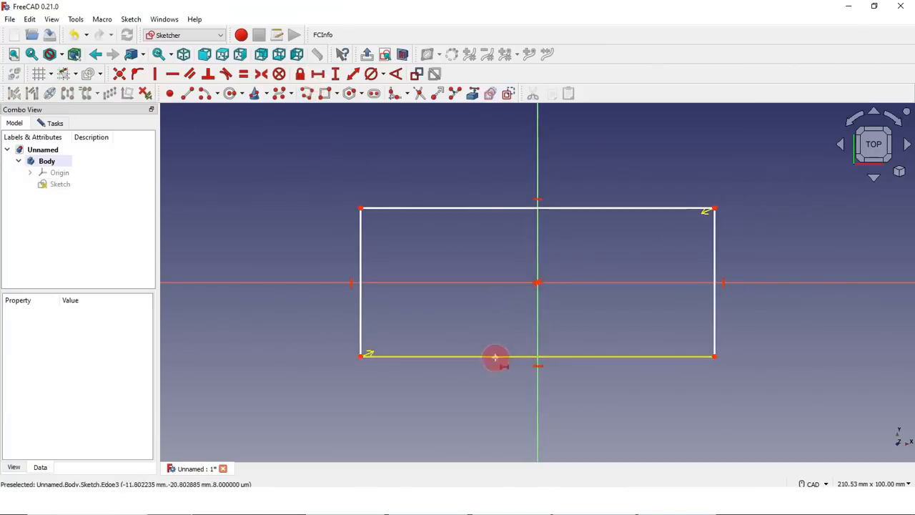
{"action": "left_click", "coordinate": [497, 360]}
{"action": "type", "text": "30"}
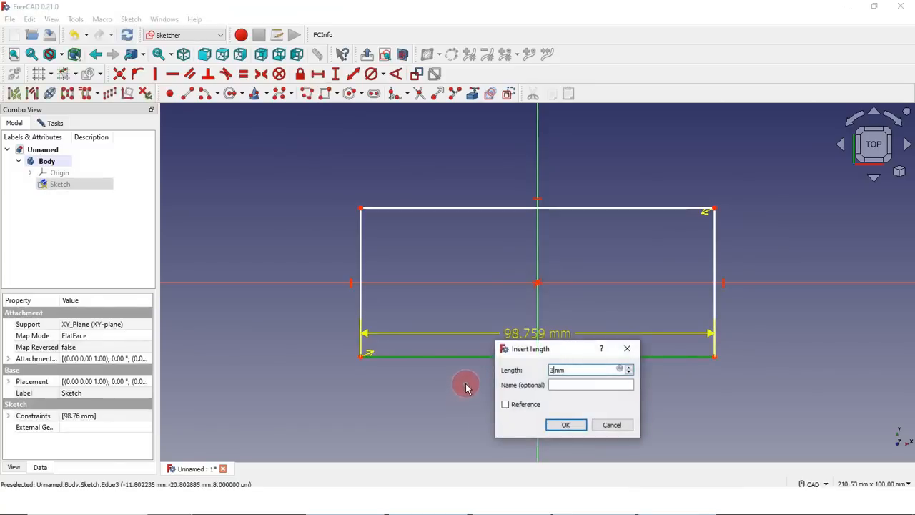
{"action": "key", "text": "Return"}
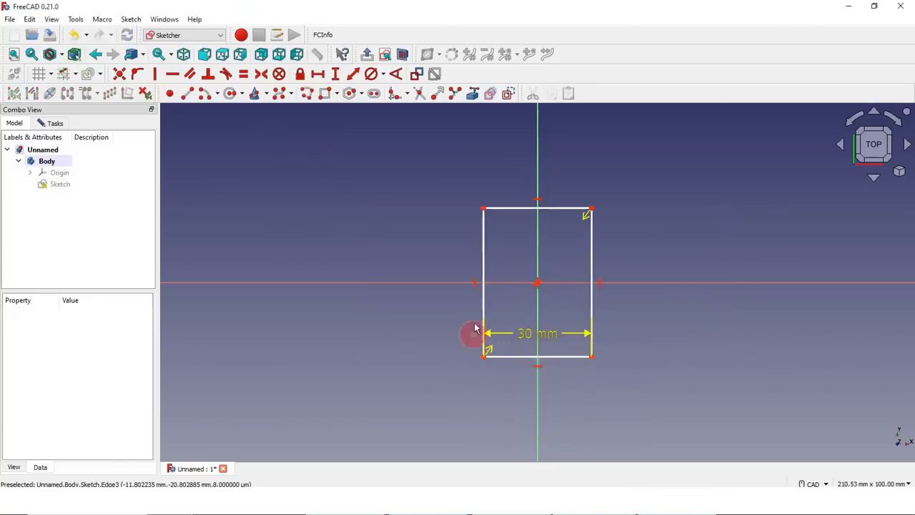
{"action": "left_click", "coordinate": [336, 80]}
{"action": "left_click", "coordinate": [484, 268]}
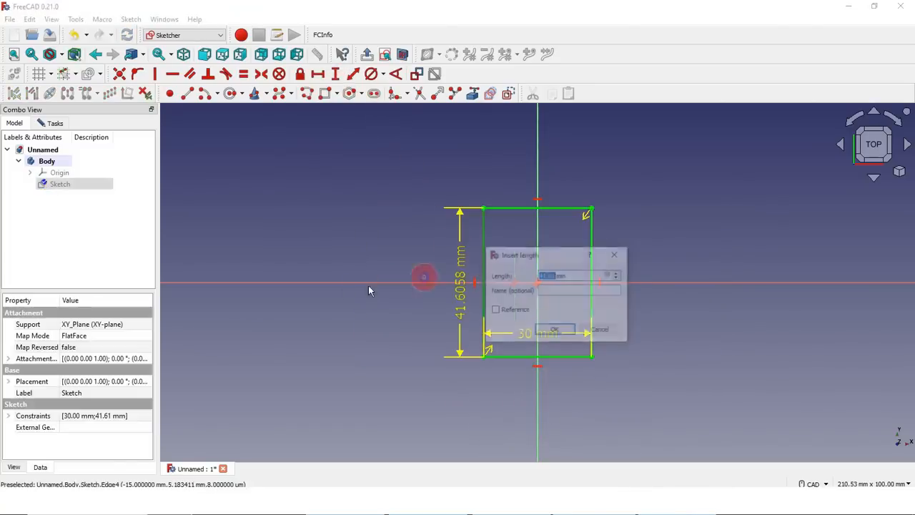
{"action": "key", "text": "Return"}
{"action": "scroll", "coordinate": [660, 310], "scroll_direction": "up", "scroll_amount": 3}
{"action": "scroll", "coordinate": [649, 308], "scroll_direction": "down", "scroll_amount": 1}
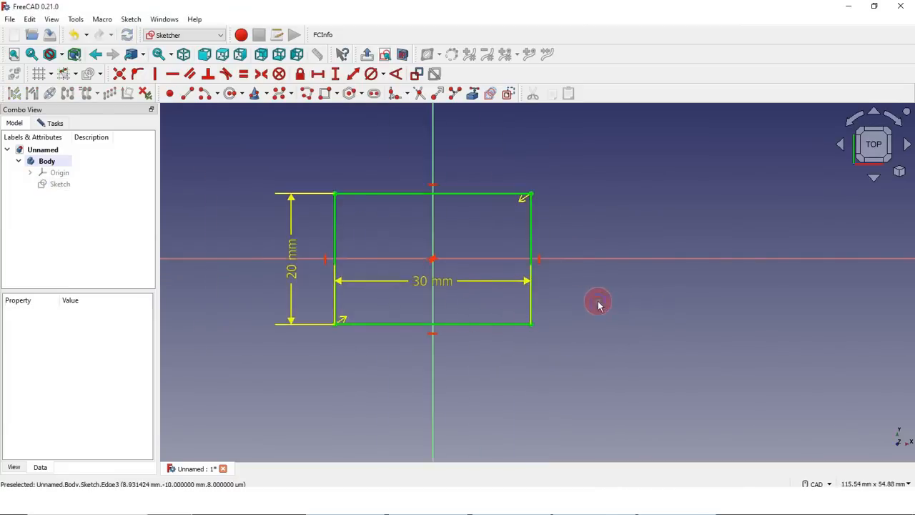
Move the 30 mm dimension below the rectangle and finish editing the sketch.
{"action": "left_click_drag", "start_coordinate": [454, 282], "coordinate": [460, 377]}
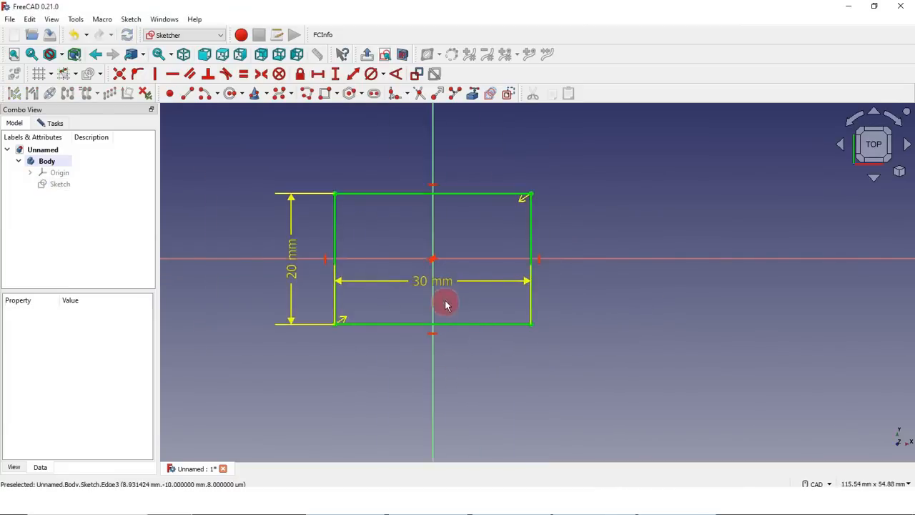
{"action": "left_click_drag", "start_coordinate": [445, 277], "coordinate": [451, 368]}
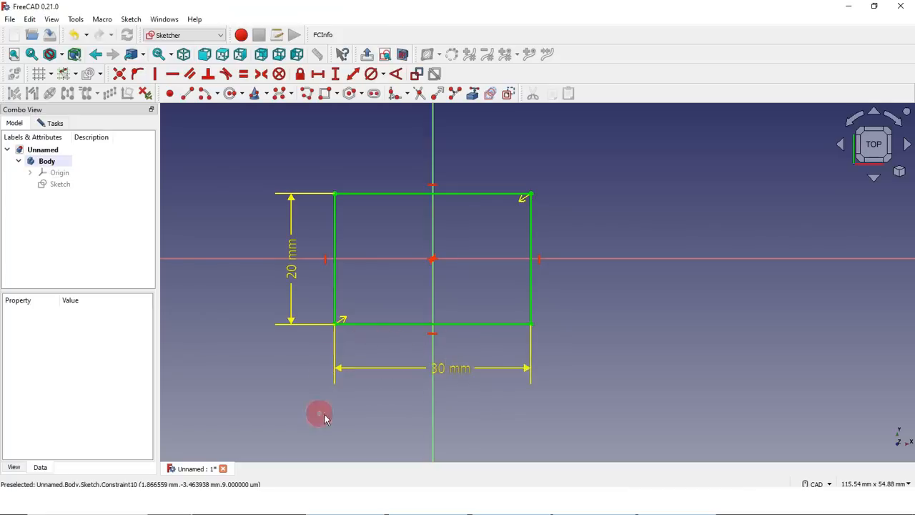
{"action": "left_click", "coordinate": [53, 123]}
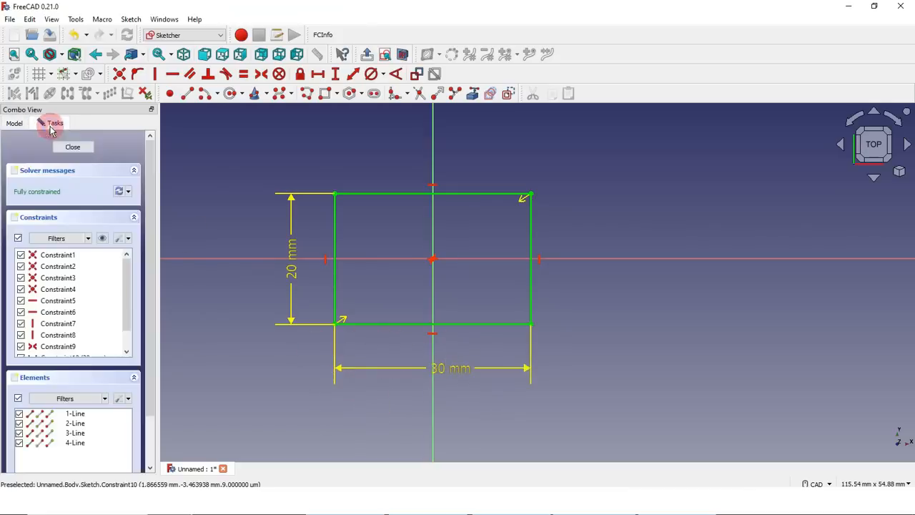
{"action": "left_click", "coordinate": [83, 148]}
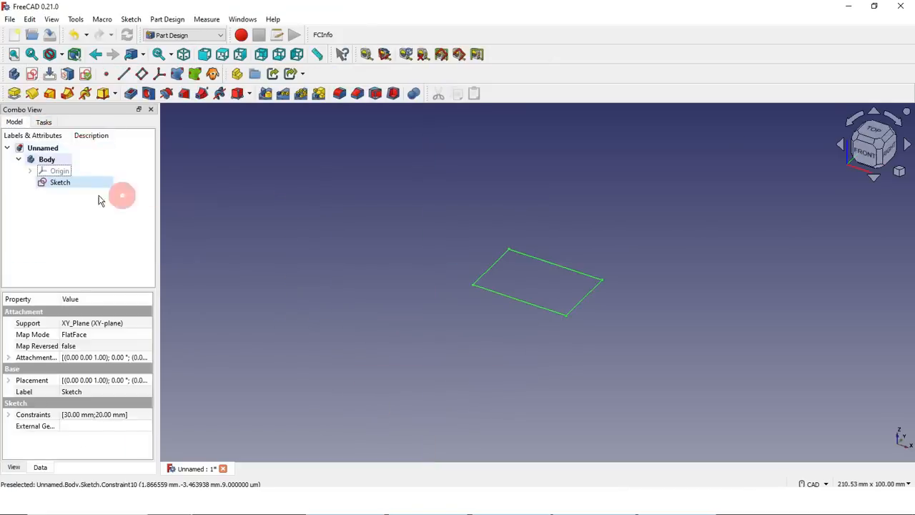
Pad the rectangle sketch with a length of 5 mm along the sketch normal.
{"action": "left_click", "coordinate": [15, 94]}
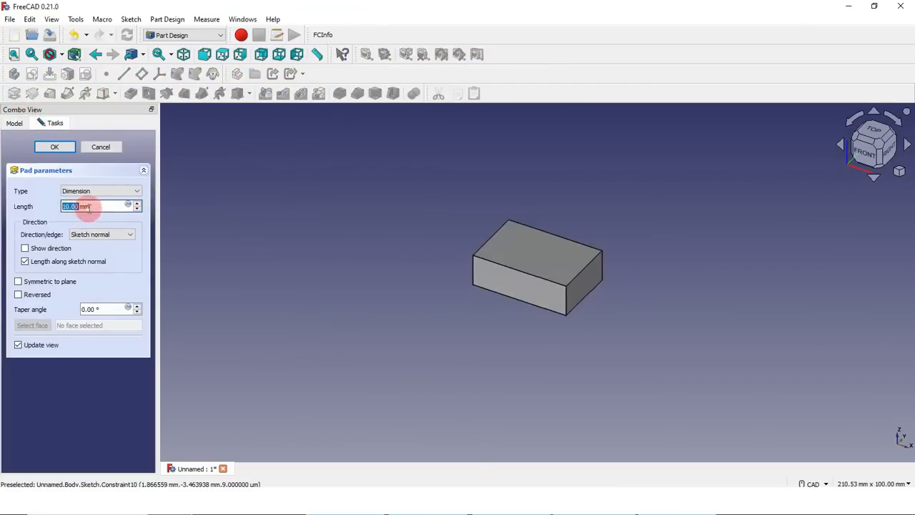
{"action": "type", "text": "5"}
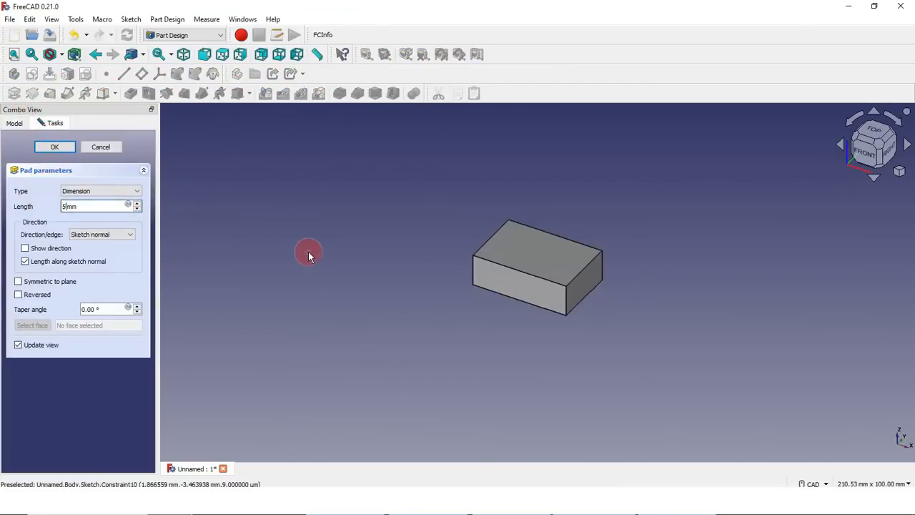
{"action": "left_click", "coordinate": [55, 148]}
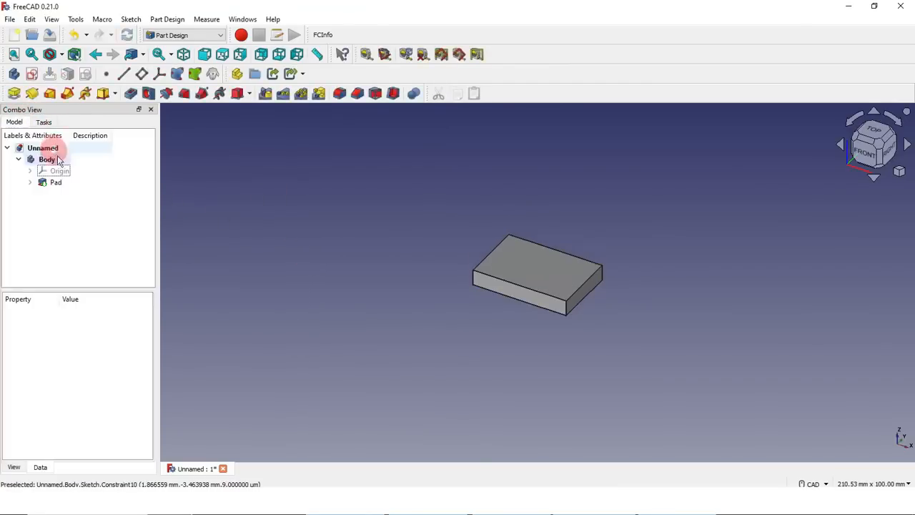
Start a new sketch on the top face of the padded block, seen from above.
{"action": "scroll", "coordinate": [591, 256], "scroll_direction": "up", "scroll_amount": 3}
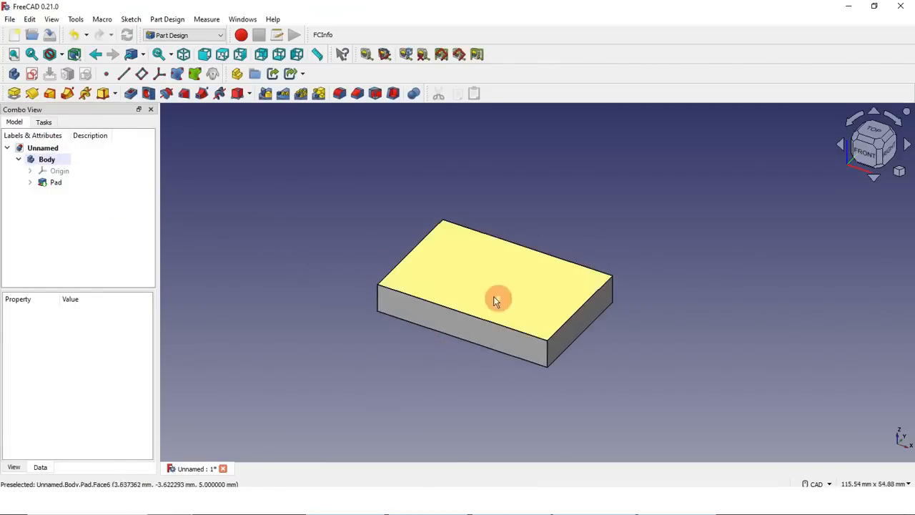
{"action": "left_click", "coordinate": [872, 133]}
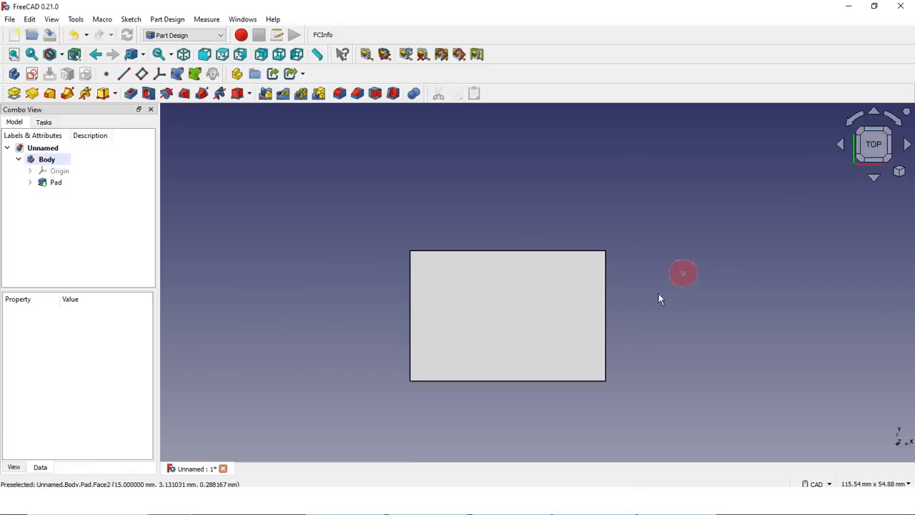
{"action": "left_click", "coordinate": [504, 320]}
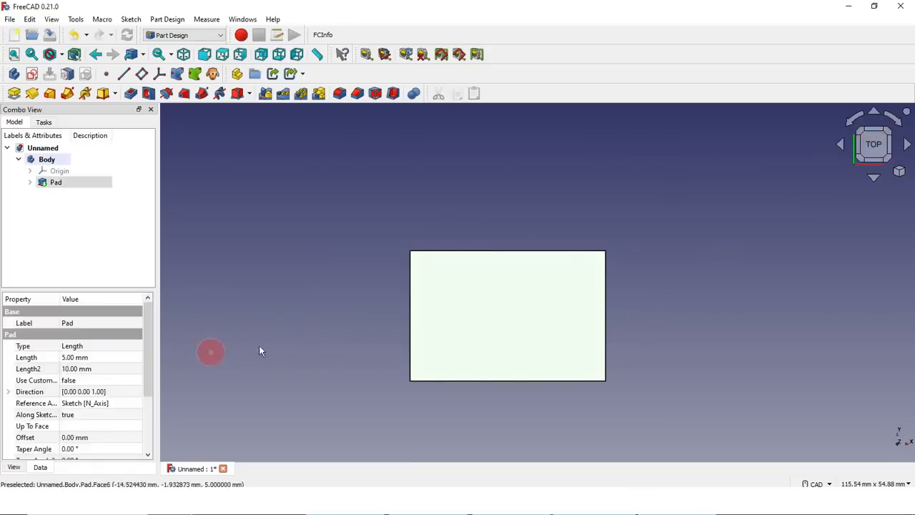
{"action": "left_click", "coordinate": [32, 73]}
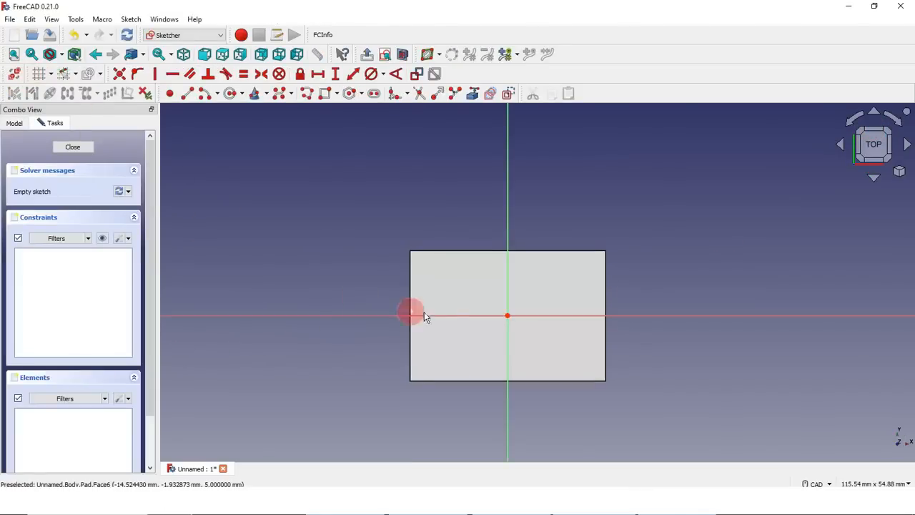
Draw a rectangle about 20 mm by 8.5 mm on the block's top face, spanning both sketch axes.
{"action": "left_click", "coordinate": [326, 95]}
{"action": "left_click", "coordinate": [453, 290]}
{"action": "left_click", "coordinate": [582, 345]}
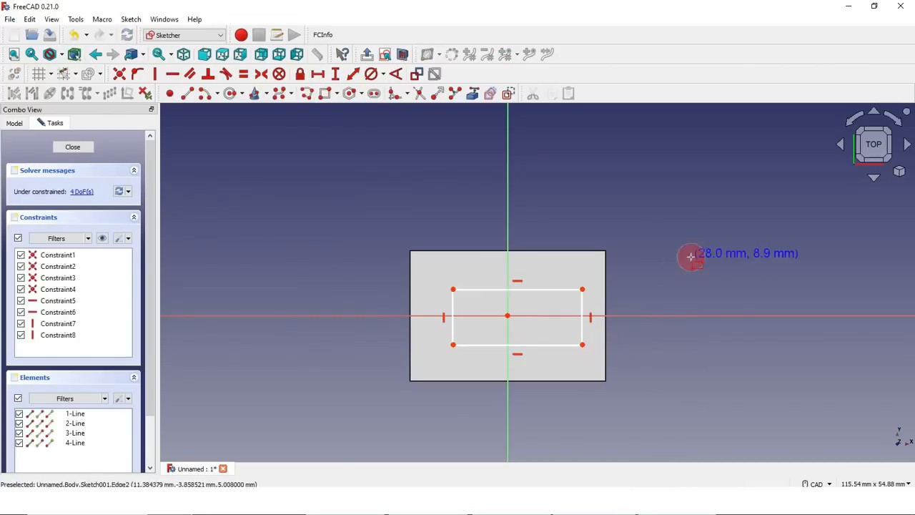
Make the rectangle's lower-left and upper-right corners symmetric about the sketch origin.
{"action": "scroll", "coordinate": [543, 337], "scroll_direction": "up", "scroll_amount": 2}
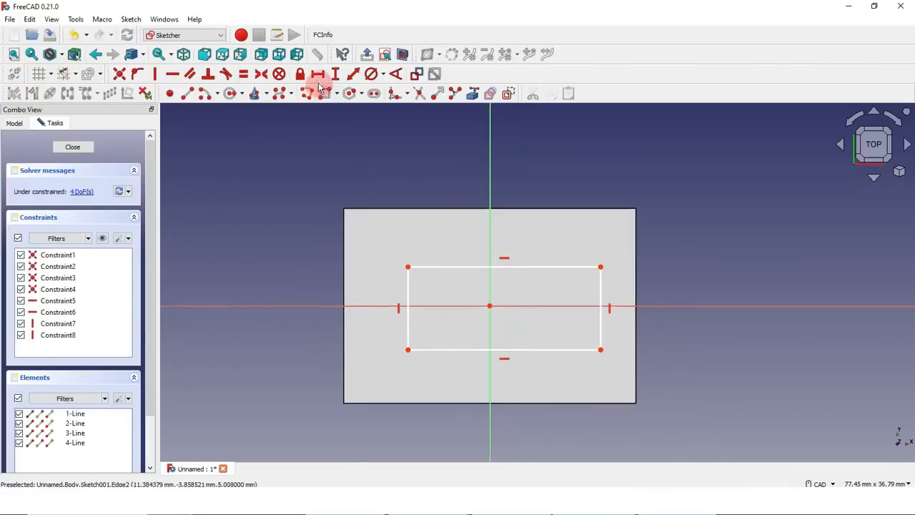
{"action": "left_click", "coordinate": [407, 349]}
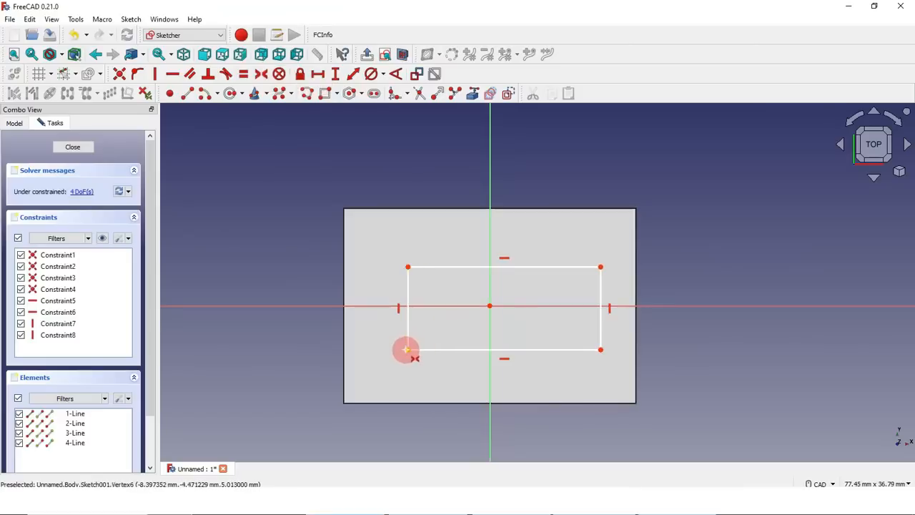
{"action": "left_click", "coordinate": [597, 272]}
{"action": "left_click", "coordinate": [490, 305]}
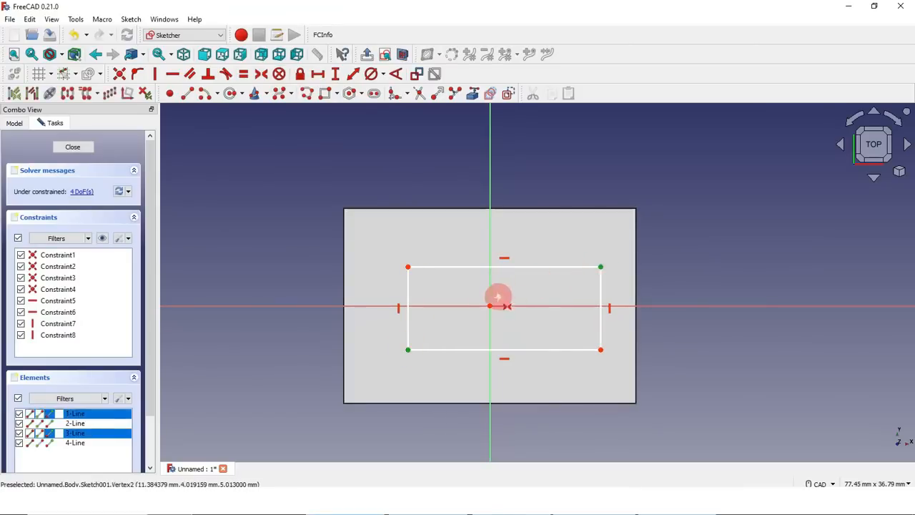
{"action": "left_click", "coordinate": [675, 258]}
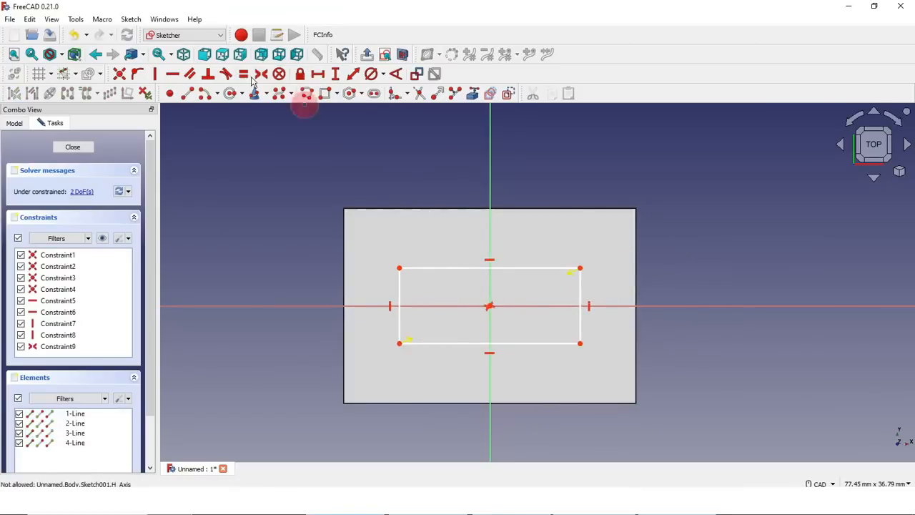
Constrain the centred rectangle's horizontal length to 10 mm and its vertical height to 5 mm.
{"action": "left_click", "coordinate": [318, 73]}
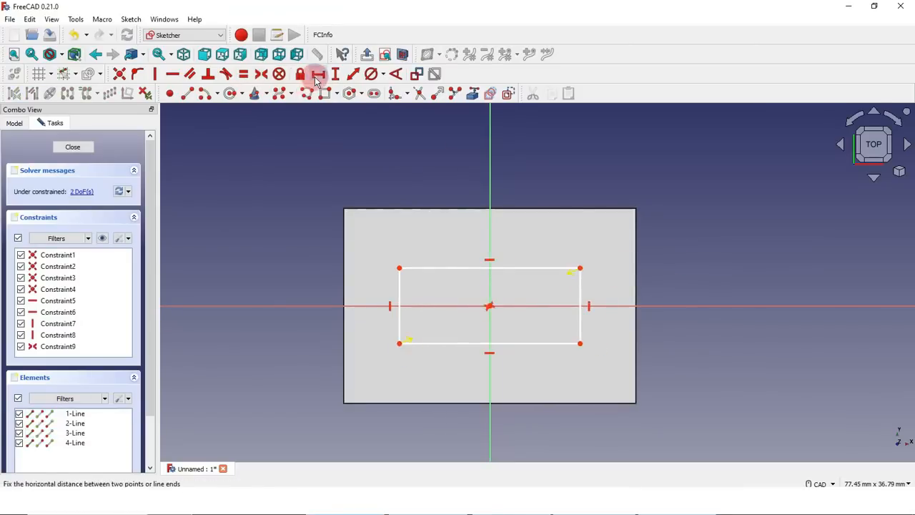
{"action": "left_click", "coordinate": [472, 344]}
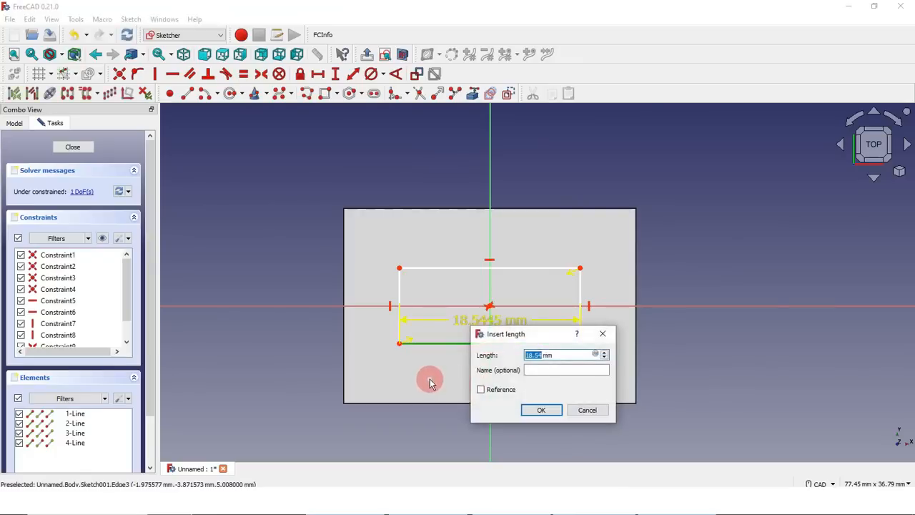
{"action": "type", "text": "10"}
{"action": "key", "text": "Return"}
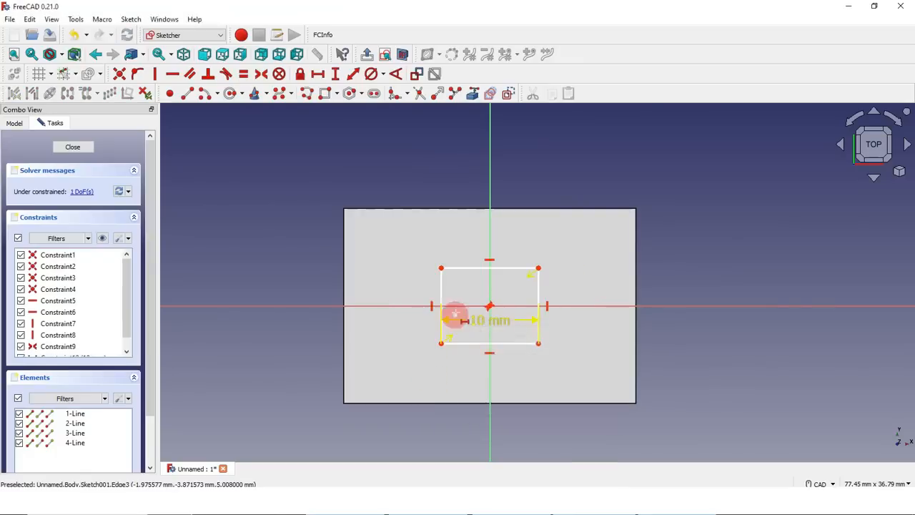
{"action": "left_click", "coordinate": [335, 74]}
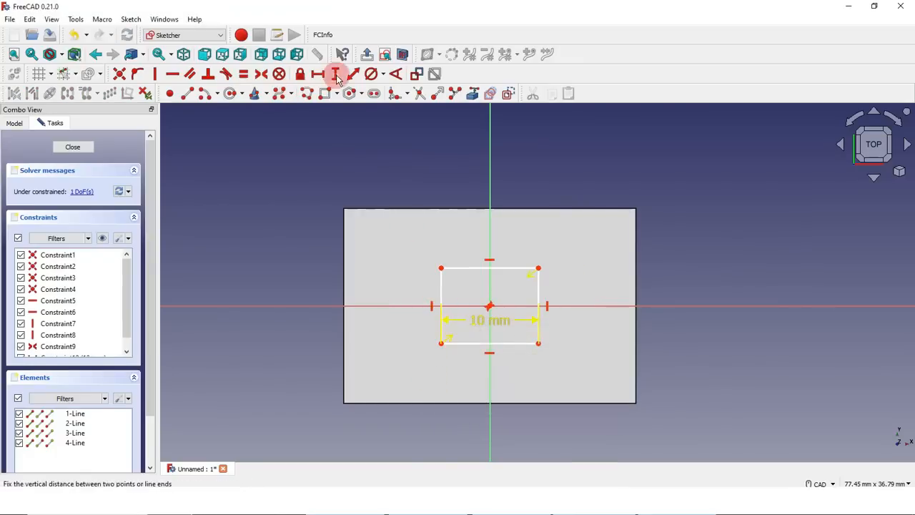
{"action": "left_click", "coordinate": [443, 288]}
{"action": "type", "text": "5"}
{"action": "key", "text": "Return"}
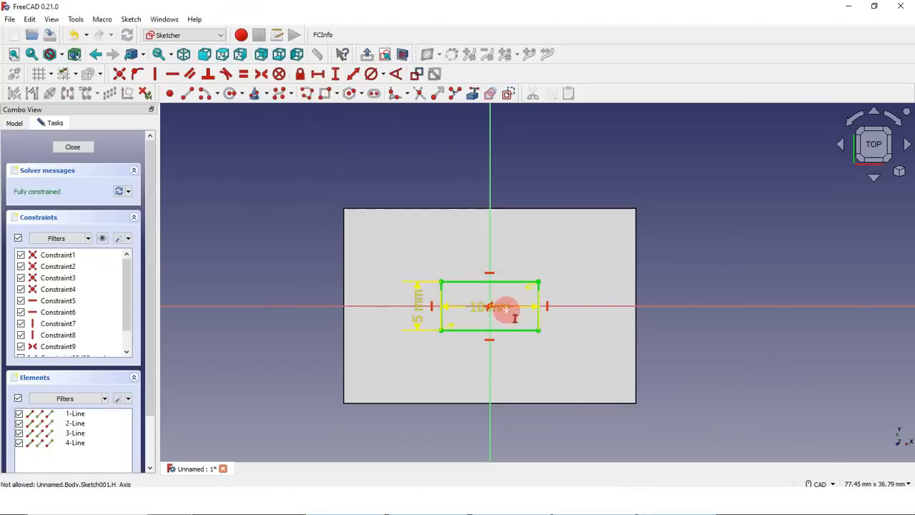
Show the sketch in isometric view and move the 10 mm dimension outside the rectangle, beside its long front edge.
{"action": "left_click", "coordinate": [898, 172]}
{"action": "left_click", "coordinate": [830, 202]}
{"action": "mouse_move", "coordinate": [477, 264]}
{"action": "left_mouse_down"}
{"action": "mouse_move", "coordinate": [421, 337]}
{"action": "mouse_move", "coordinate": [439, 316]}
{"action": "left_mouse_up"}
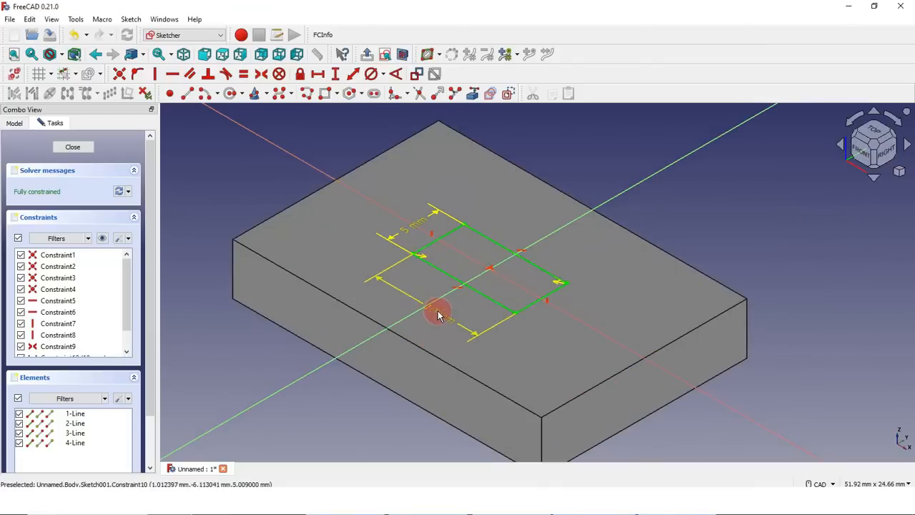
Set the rectangle's horizontal length to 15 mm and its vertical height to 10 mm, and finish editing the sketch.
{"action": "double_click", "coordinate": [439, 316]}
{"action": "type", "text": "15"}
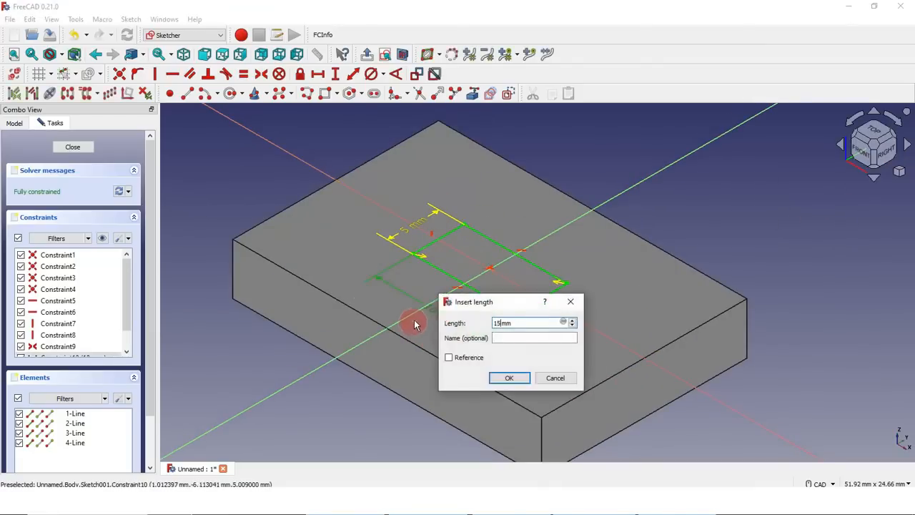
{"action": "key", "text": "Return"}
{"action": "double_click", "coordinate": [396, 210]}
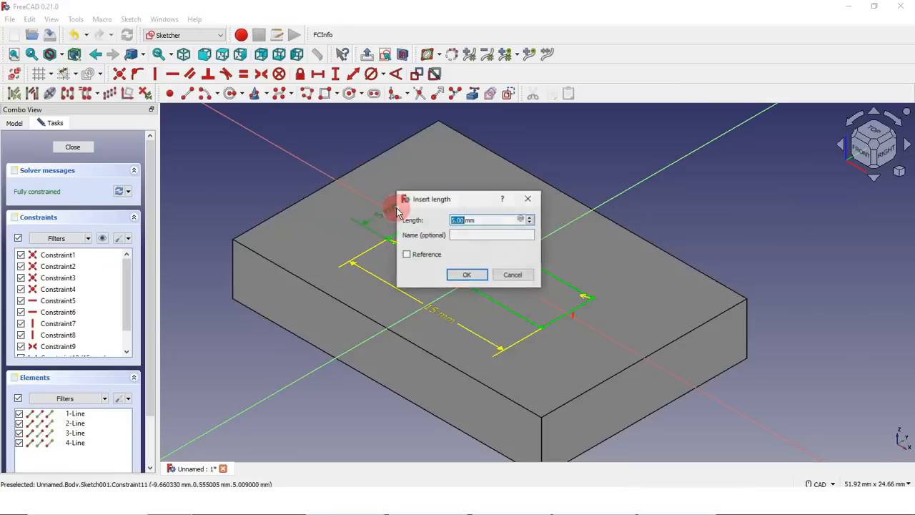
{"action": "type", "text": "10"}
{"action": "key", "text": "Return"}
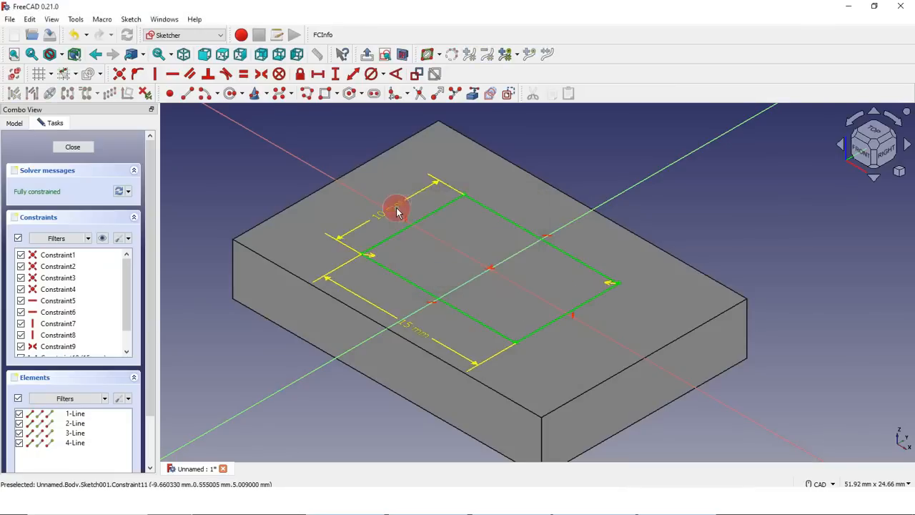
{"action": "left_click", "coordinate": [69, 148]}
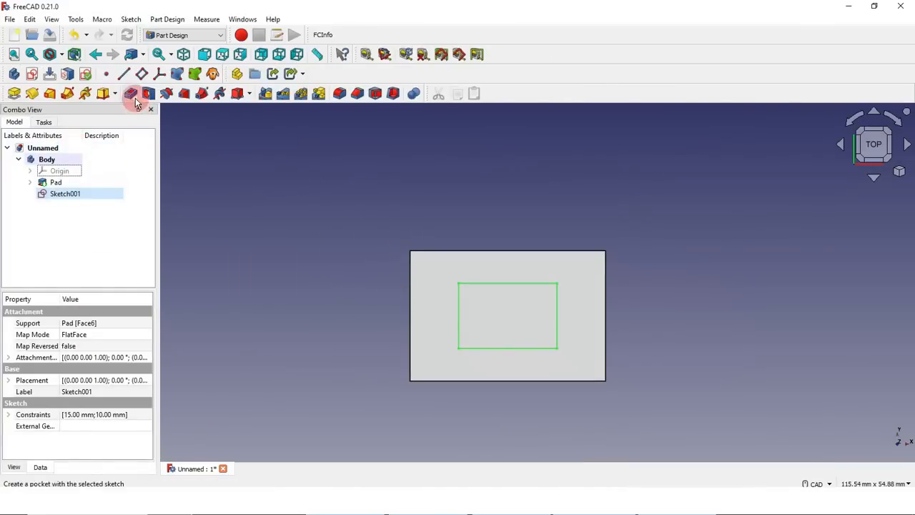
Try a Dimension-type pocket from the top-face rectangle sketch with a length of 1 mm along the sketch normal.
{"action": "left_click", "coordinate": [899, 171]}
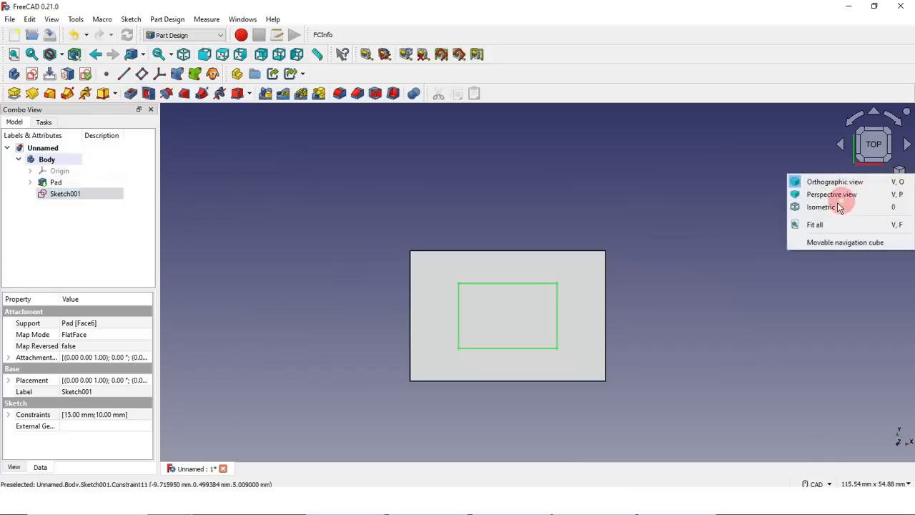
{"action": "left_click", "coordinate": [832, 209]}
{"action": "scroll", "coordinate": [666, 256], "scroll_direction": "up", "scroll_amount": 2}
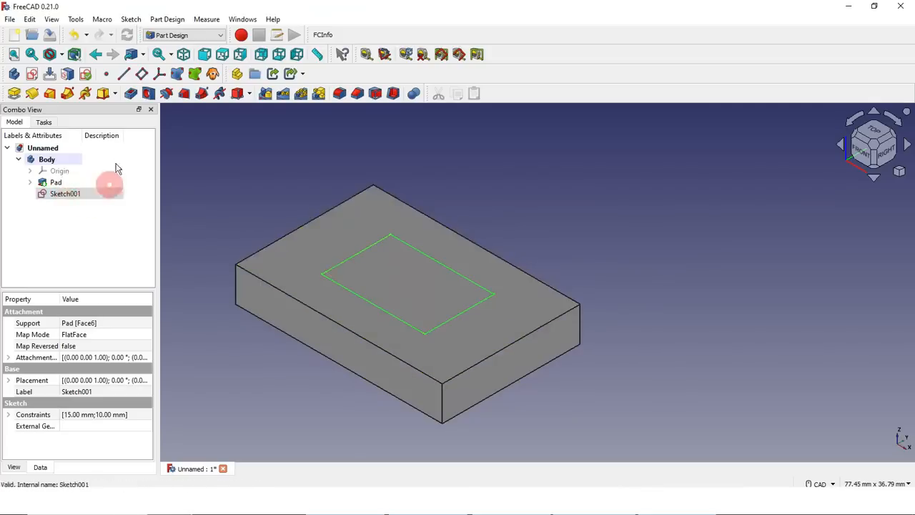
{"action": "left_click", "coordinate": [129, 94]}
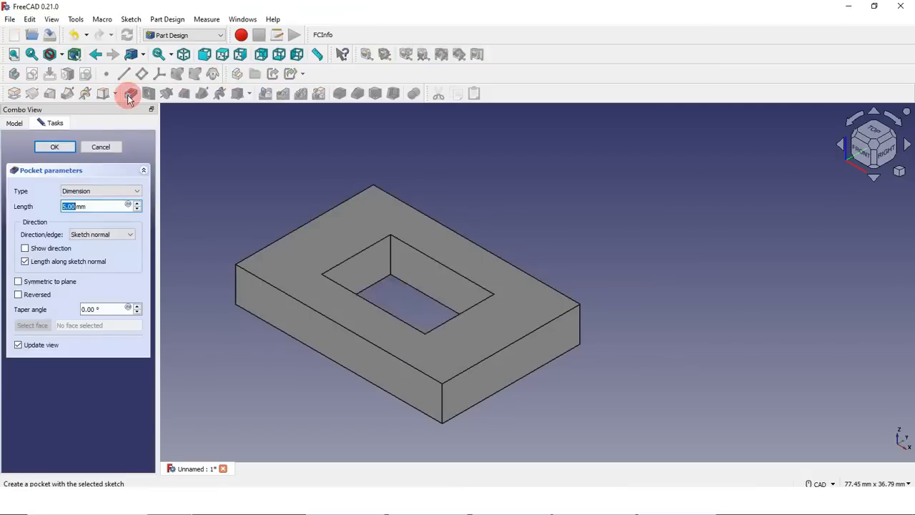
{"action": "scroll", "coordinate": [584, 226], "scroll_direction": "down", "scroll_amount": 2}
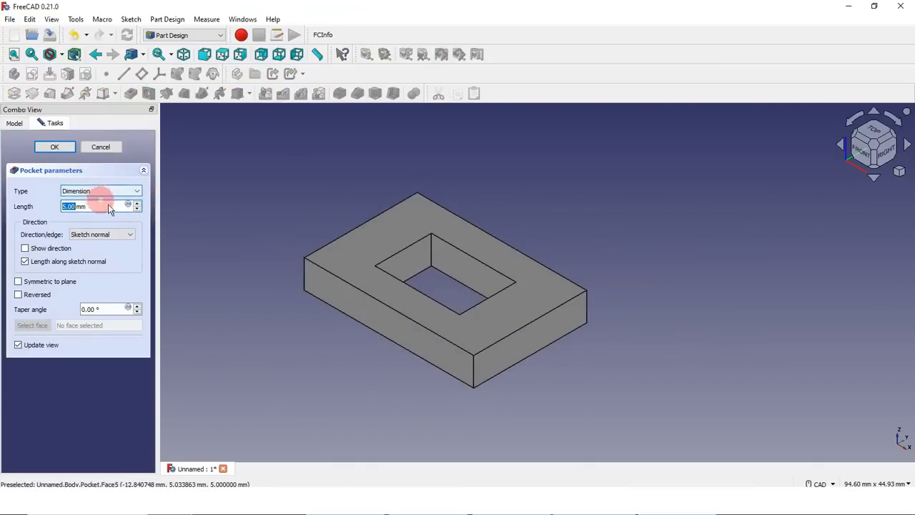
{"action": "scroll", "coordinate": [449, 266], "scroll_direction": "up", "scroll_amount": 2}
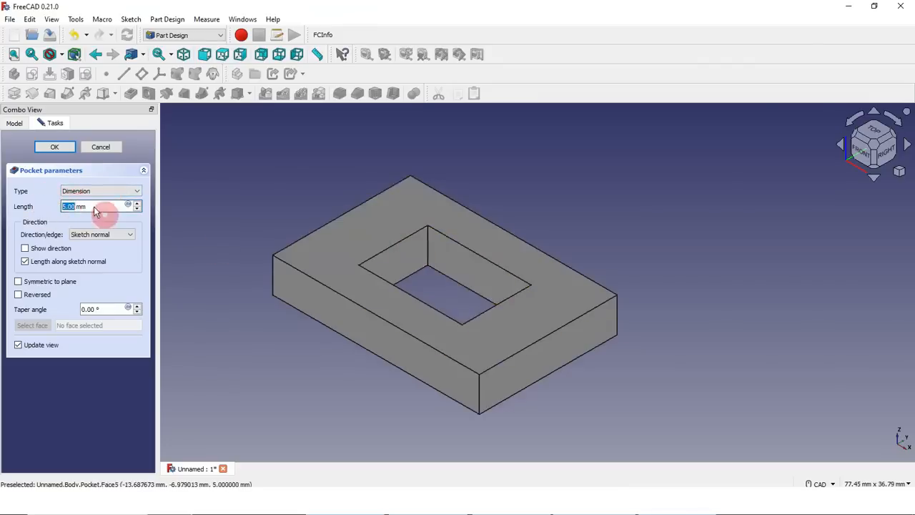
{"action": "middle_click_drag", "start_coordinate": [364, 378], "coordinate": [388, 379]}
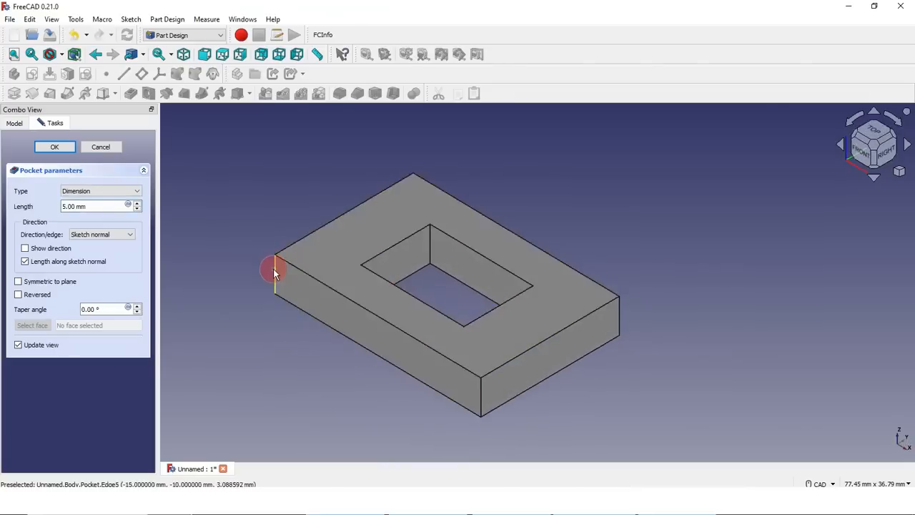
{"action": "left_click", "coordinate": [89, 206]}
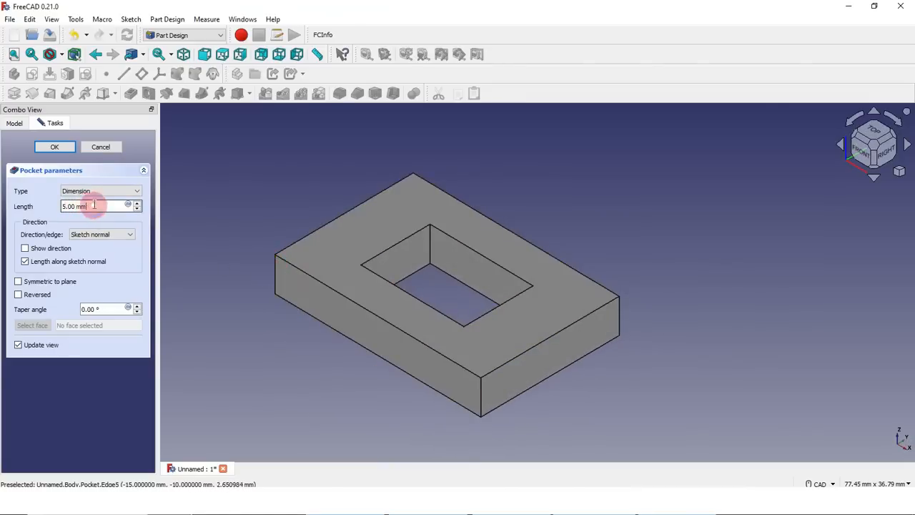
{"action": "left_click_drag", "start_coordinate": [93, 206], "coordinate": [23, 205]}
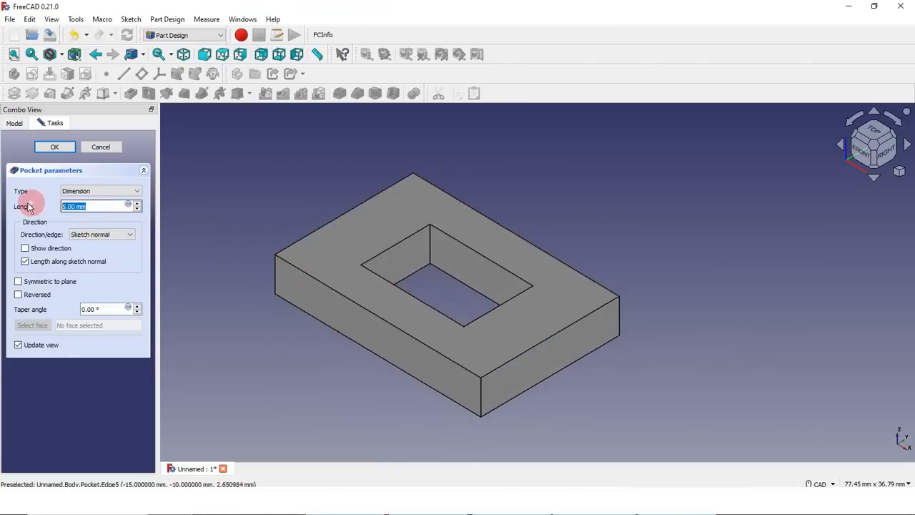
{"action": "left_click", "coordinate": [138, 208]}
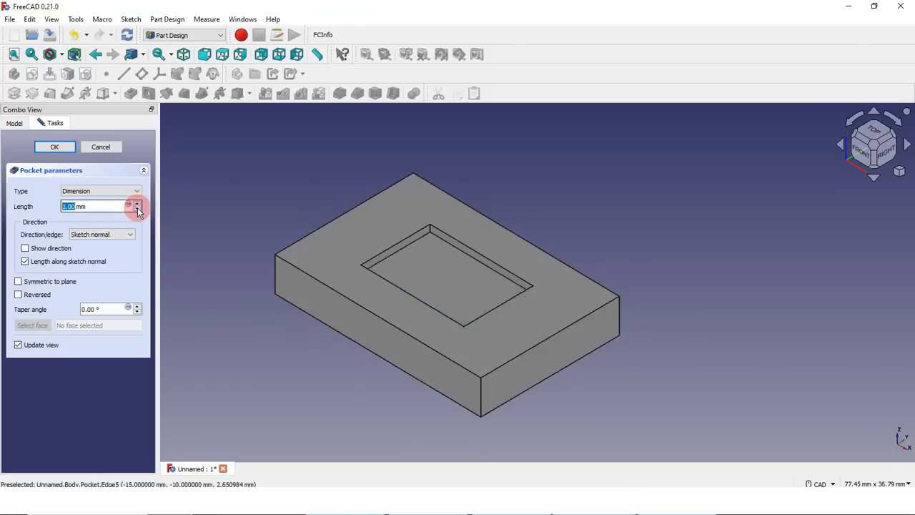
Try the pocket types Through all and To first, and cancel the pocket.
{"action": "left_click", "coordinate": [90, 193]}
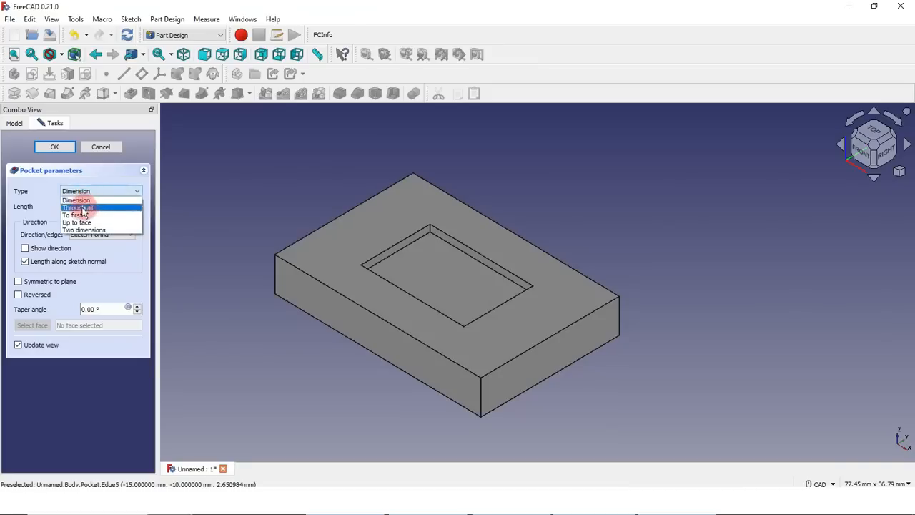
{"action": "left_click", "coordinate": [83, 208]}
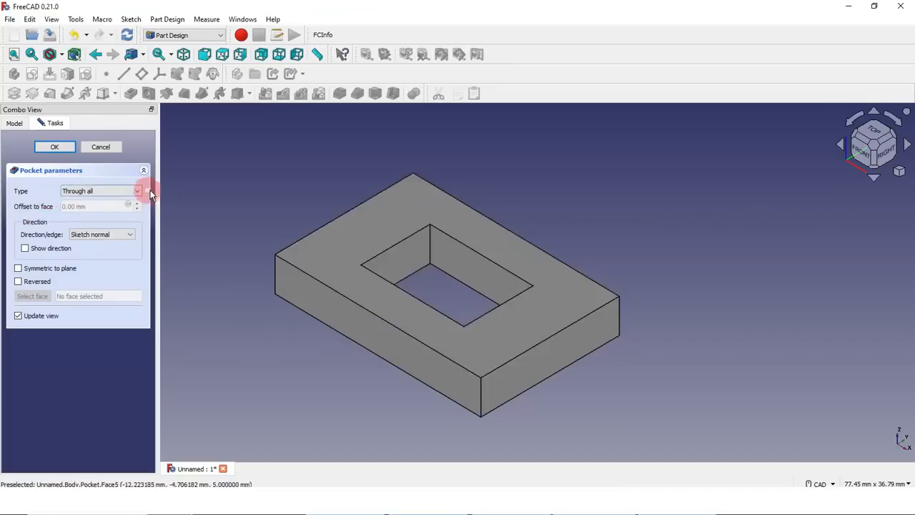
{"action": "left_click", "coordinate": [91, 193]}
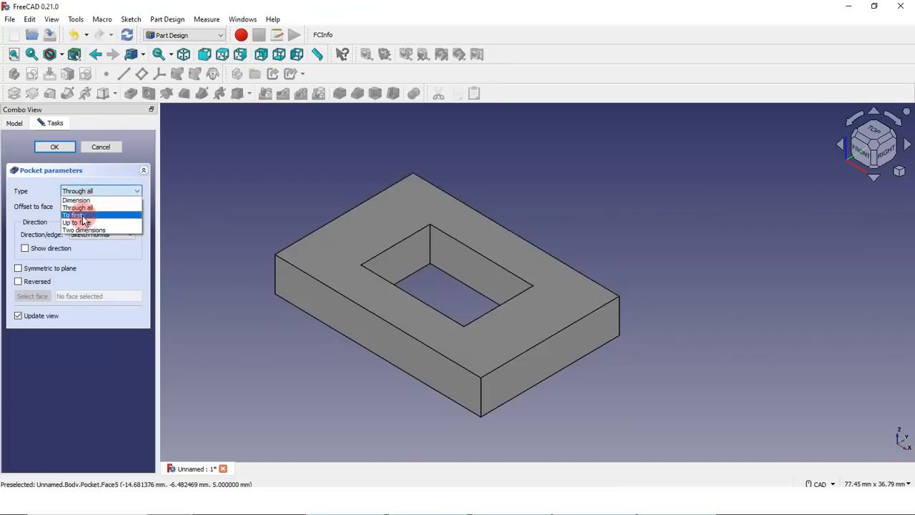
{"action": "left_click", "coordinate": [79, 216]}
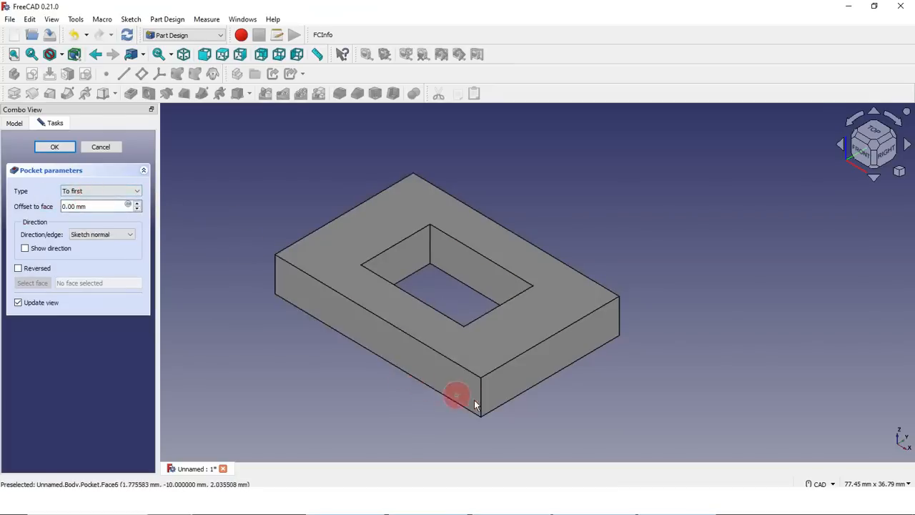
{"action": "mouse_move", "coordinate": [385, 417]}
{"action": "middle_mouse_down"}
{"action": "mouse_move", "coordinate": [403, 376]}
{"action": "mouse_move", "coordinate": [378, 418]}
{"action": "mouse_move", "coordinate": [385, 406]}
{"action": "middle_mouse_up"}
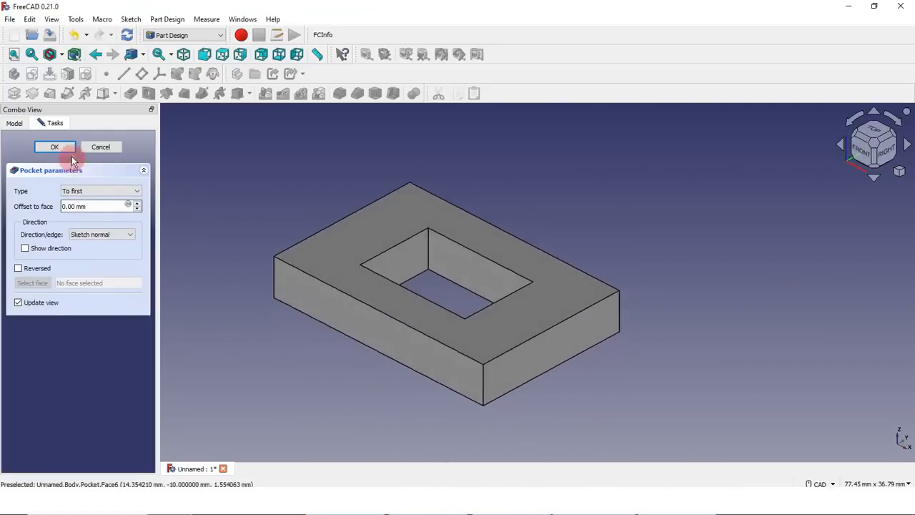
{"action": "left_click", "coordinate": [101, 146]}
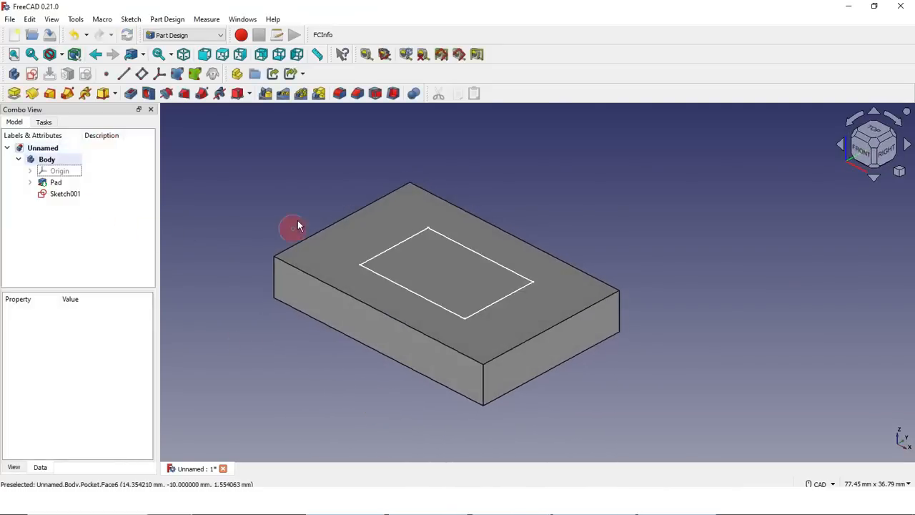
Start a sketch on the block's long front face and draw a thin horizontal rectangle about 8 mm wide across the vertical axis.
{"action": "scroll", "coordinate": [355, 305], "scroll_direction": "up", "scroll_amount": 2}
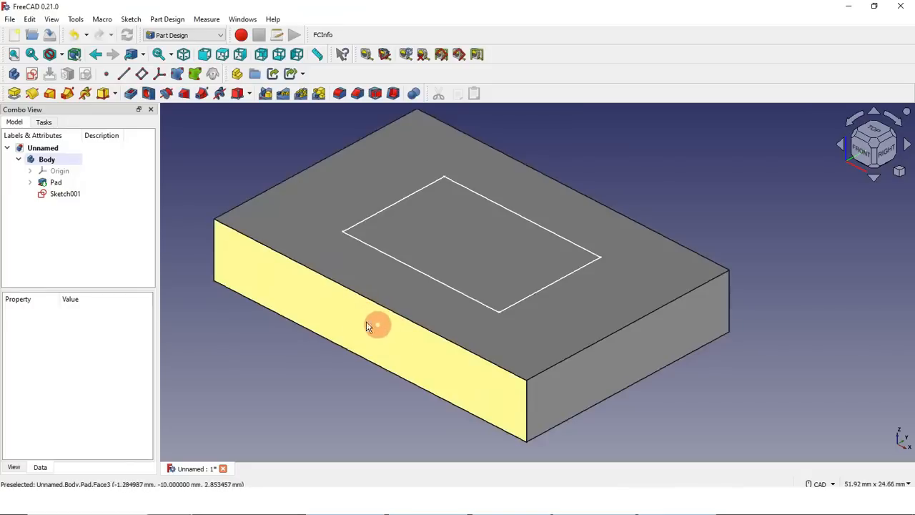
{"action": "left_click", "coordinate": [358, 339]}
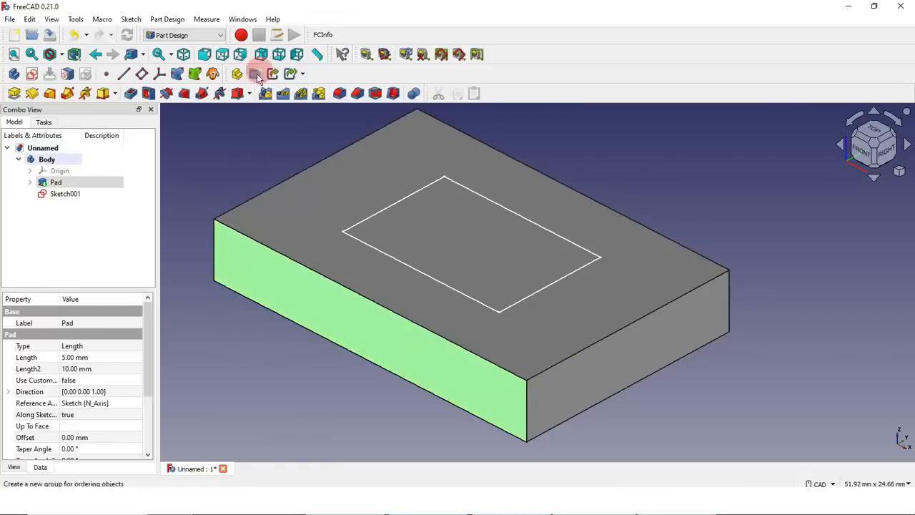
{"action": "left_click", "coordinate": [33, 74]}
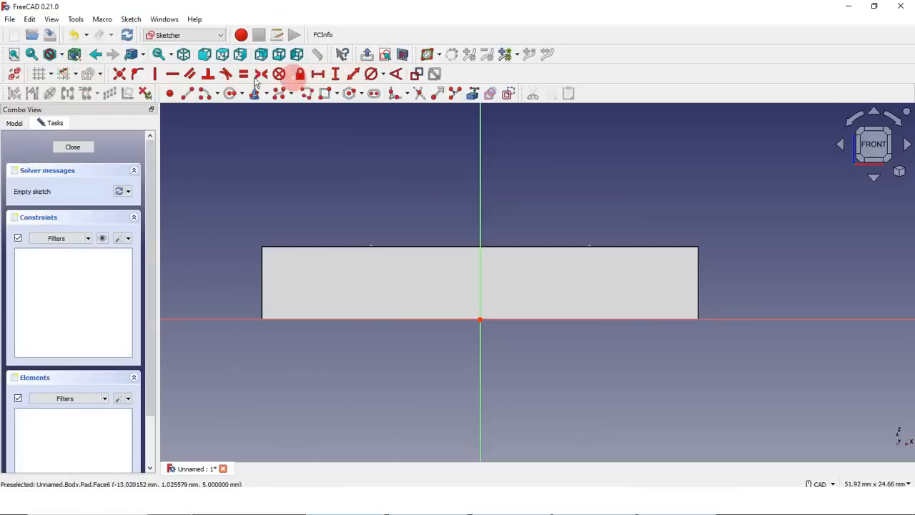
{"action": "left_click", "coordinate": [327, 94]}
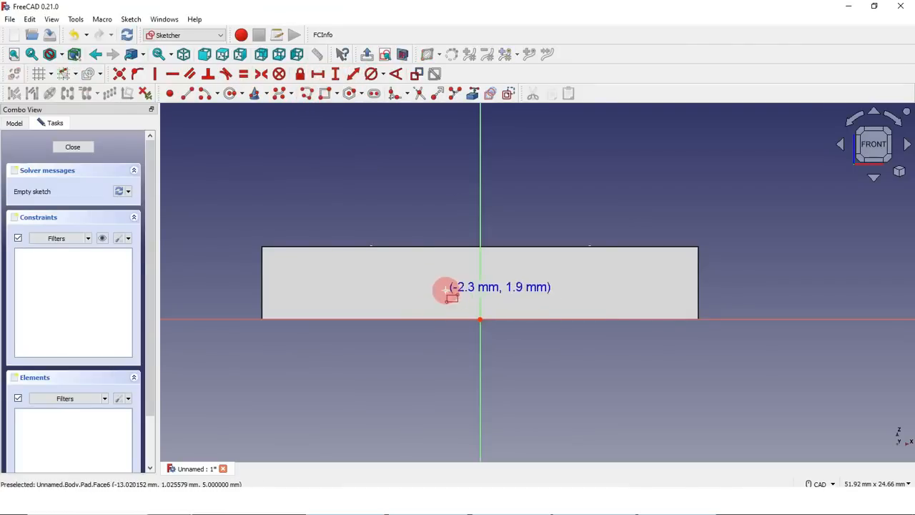
{"action": "left_click", "coordinate": [445, 290]}
{"action": "left_click", "coordinate": [565, 304]}
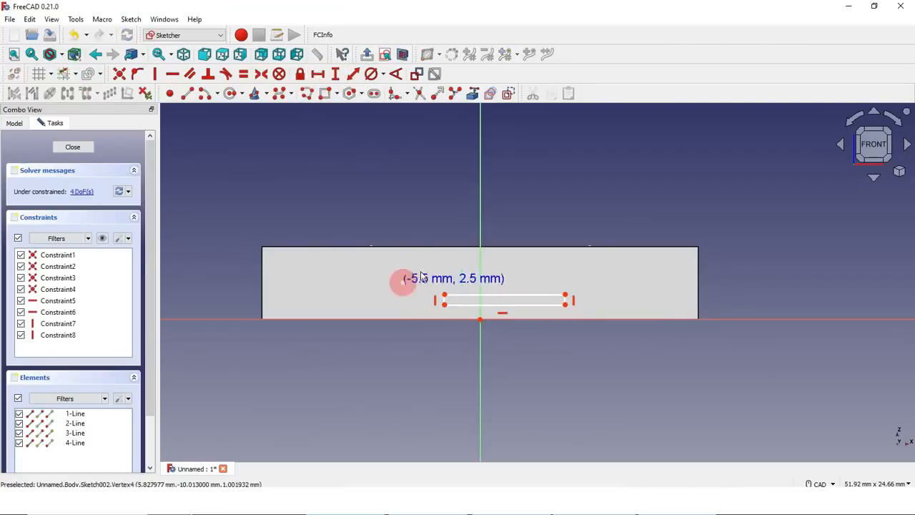
Finish the front-face sketch and cut its thin rectangle into the block as a Dimension-type pocket with a length of 5 mm.
{"action": "left_click", "coordinate": [76, 147]}
{"action": "left_click", "coordinate": [260, 370]}
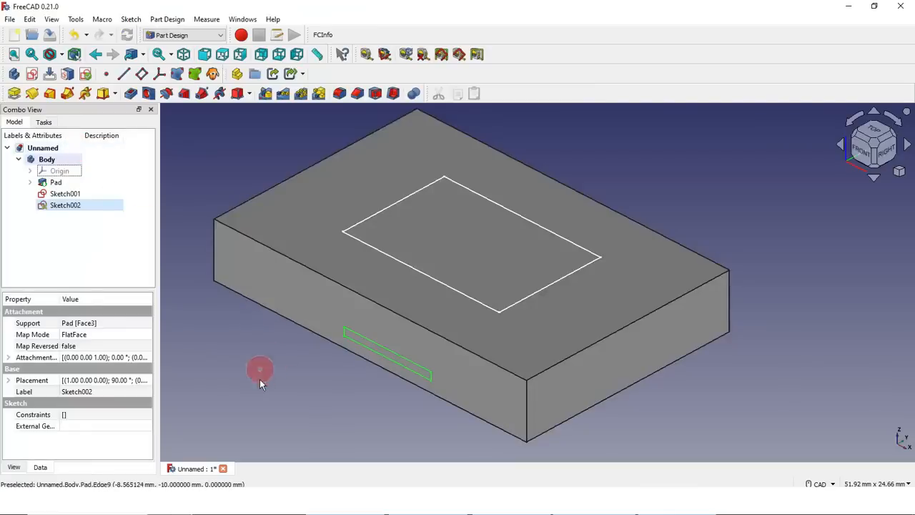
{"action": "left_click", "coordinate": [67, 206]}
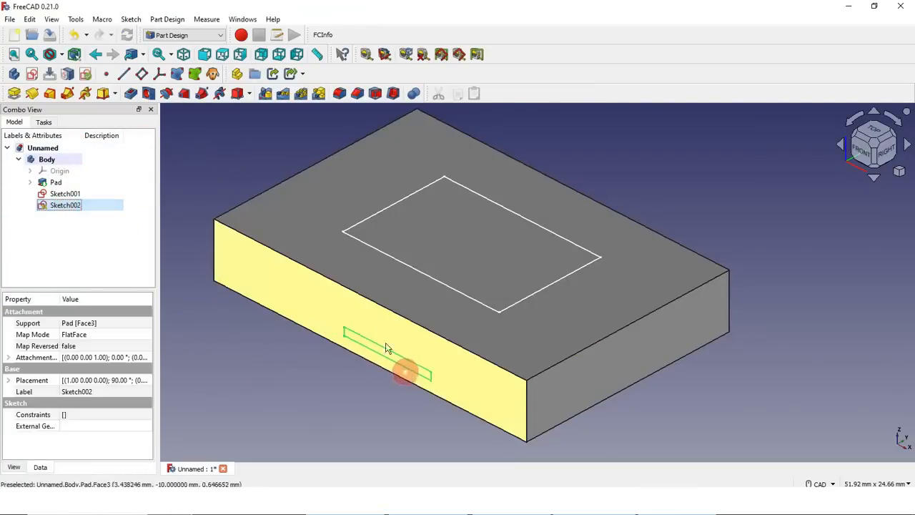
{"action": "left_click", "coordinate": [132, 99]}
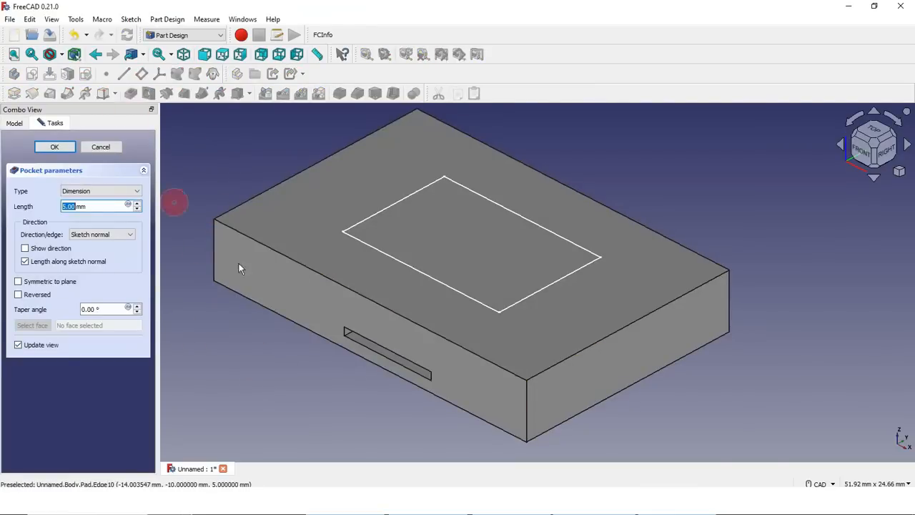
{"action": "left_click", "coordinate": [56, 147]}
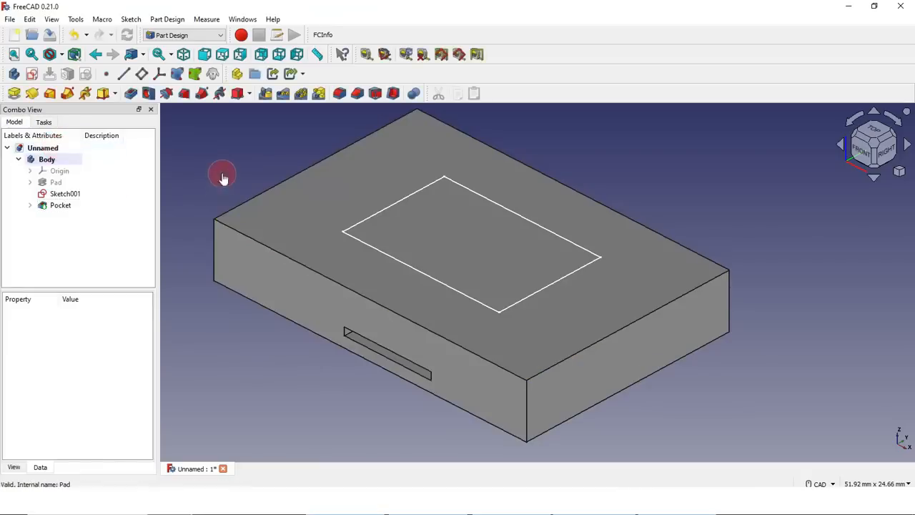
Pocket the top-face rectangle sketch with type Up to face, ending at the lower inner face of the front slot with 0 mm offset.
{"action": "left_click", "coordinate": [64, 193]}
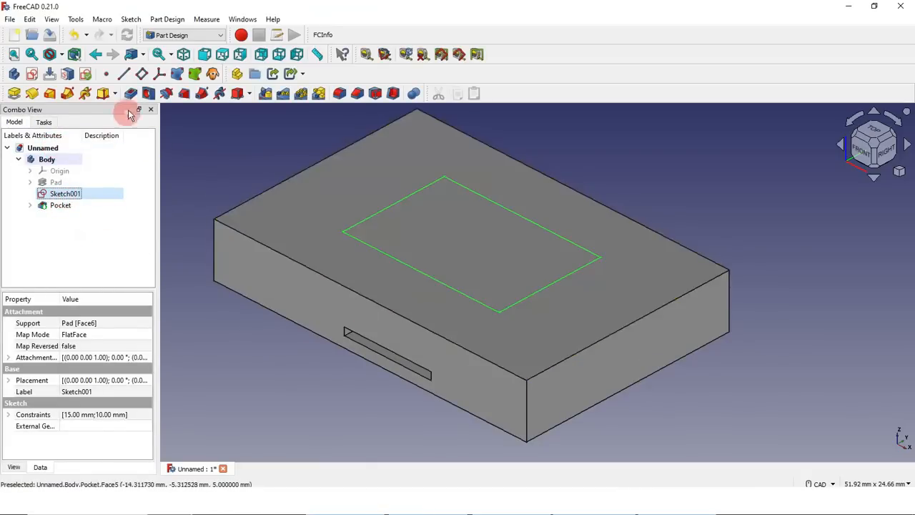
{"action": "left_click", "coordinate": [131, 93]}
{"action": "left_click", "coordinate": [107, 194]}
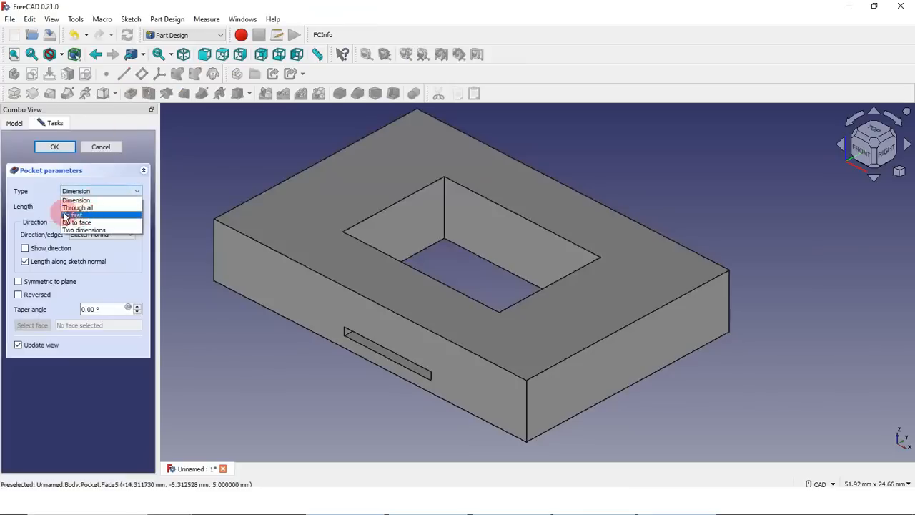
{"action": "left_click", "coordinate": [102, 222]}
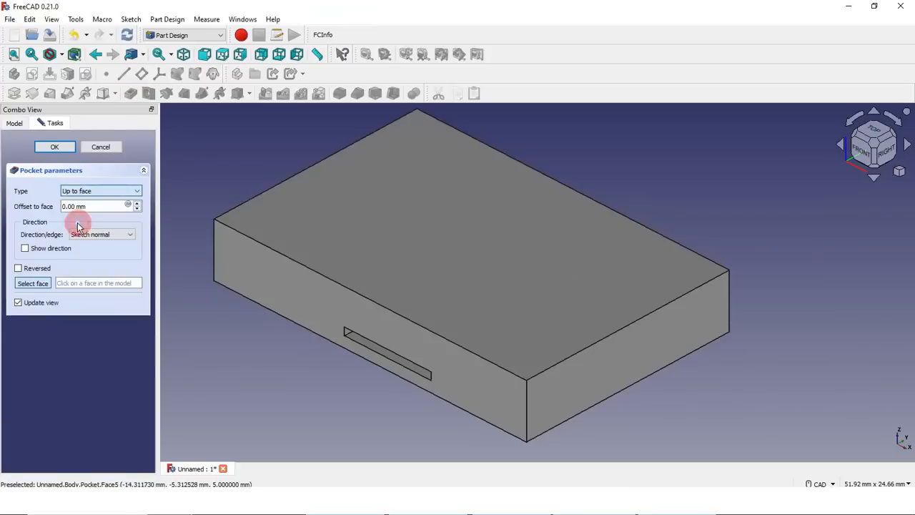
{"action": "mouse_move", "coordinate": [377, 379]}
{"action": "middle_mouse_down"}
{"action": "mouse_move", "coordinate": [388, 305]}
{"action": "mouse_move", "coordinate": [383, 383]}
{"action": "middle_mouse_up"}
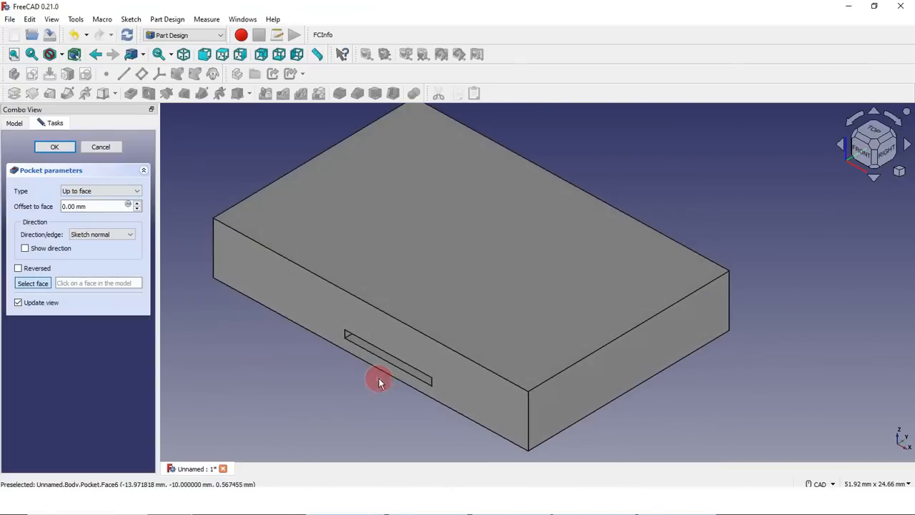
{"action": "scroll", "coordinate": [368, 346], "scroll_direction": "up", "scroll_amount": 3}
{"action": "left_click", "coordinate": [366, 340]}
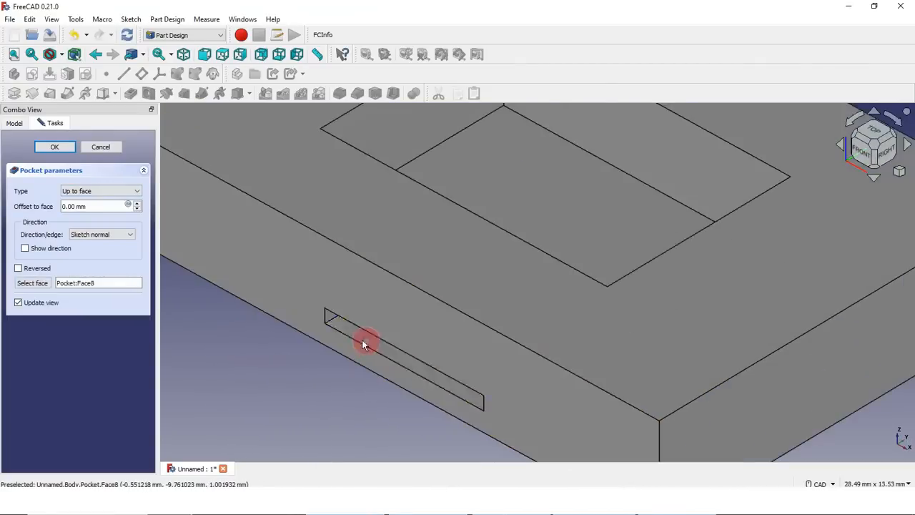
{"action": "scroll", "coordinate": [327, 393], "scroll_direction": "down", "scroll_amount": 3}
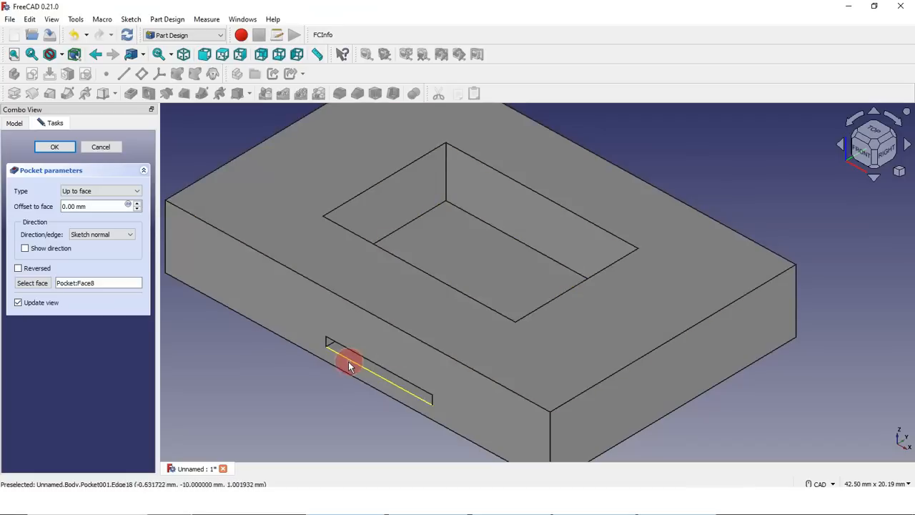
{"action": "scroll", "coordinate": [348, 359], "scroll_direction": "up", "scroll_amount": 1}
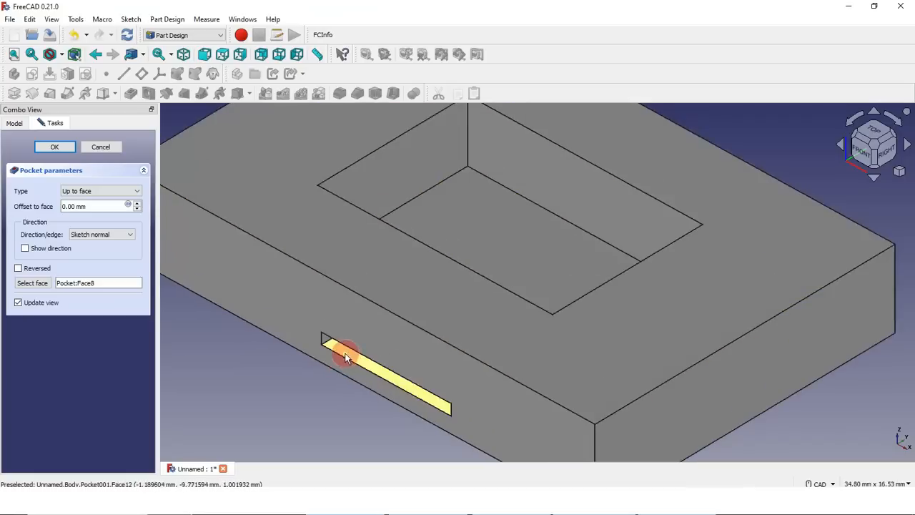
{"action": "left_click", "coordinate": [54, 147]}
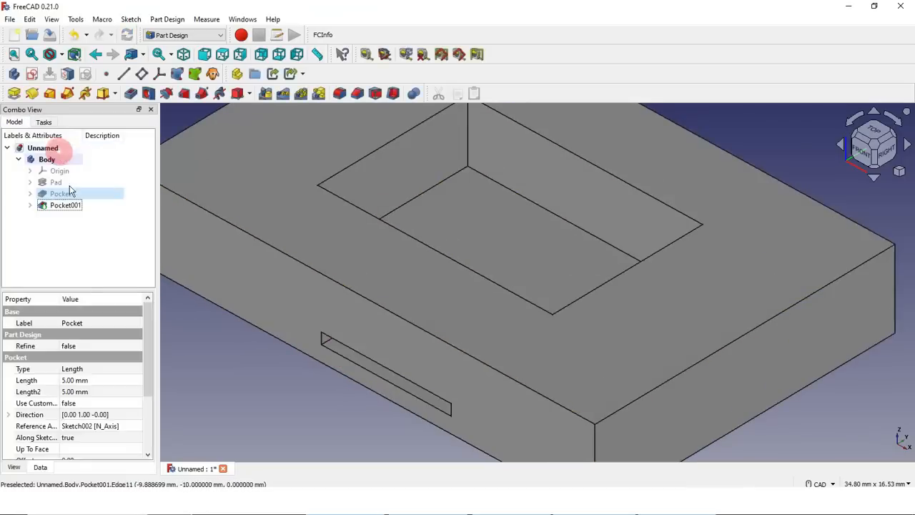
Delete the top-face pocket and the front slot pocket, along with the front-face sketch.
{"action": "scroll", "coordinate": [368, 299], "scroll_direction": "down", "scroll_amount": 2}
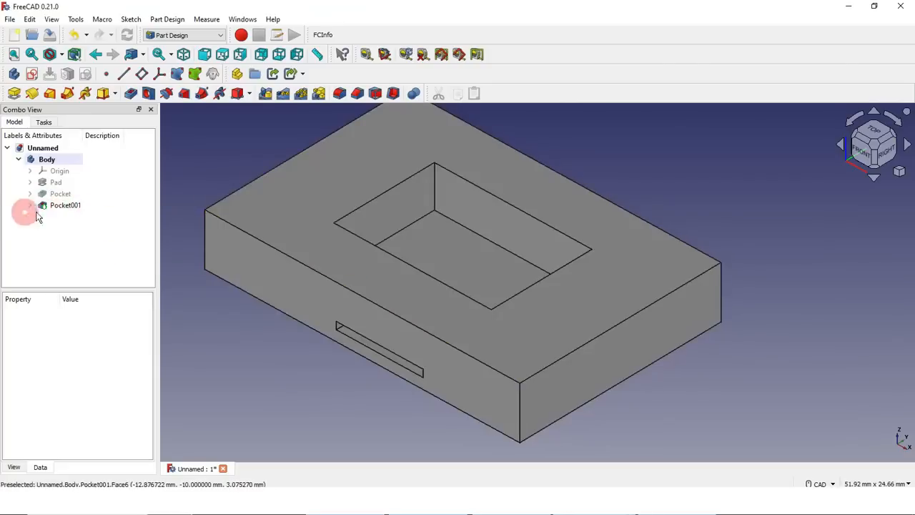
{"action": "right_click", "coordinate": [66, 206]}
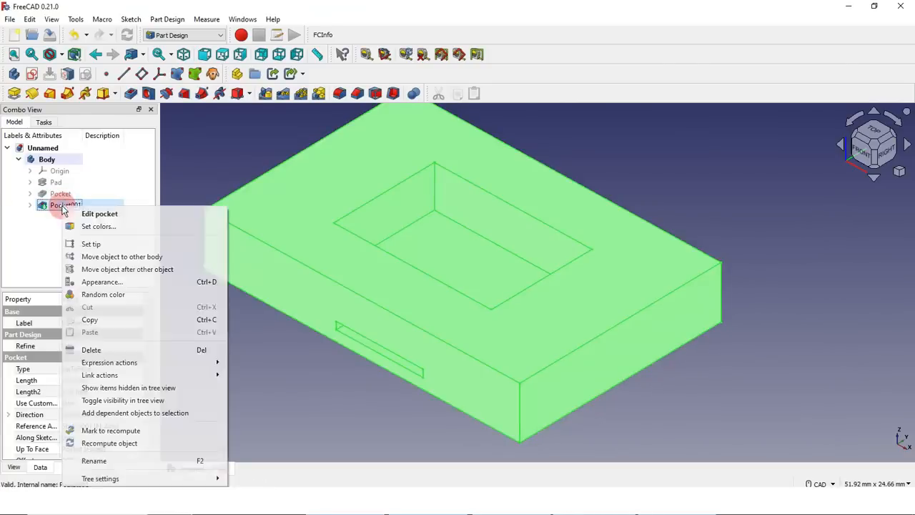
{"action": "left_click", "coordinate": [136, 350]}
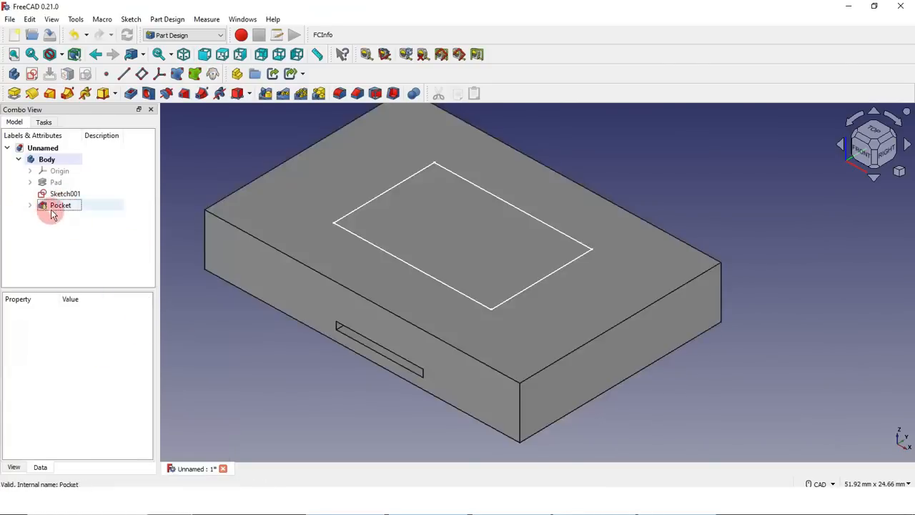
{"action": "right_click", "coordinate": [54, 209]}
{"action": "left_click", "coordinate": [76, 350]}
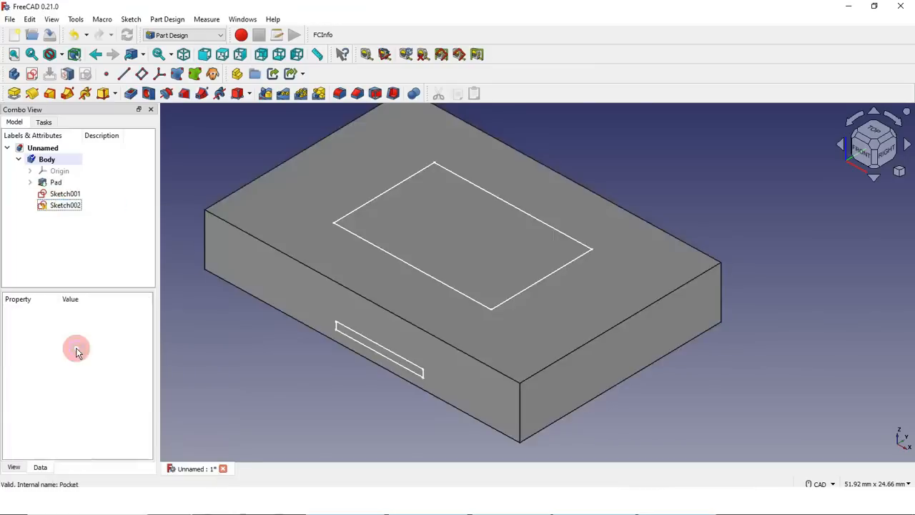
{"action": "left_click", "coordinate": [264, 352]}
{"action": "right_click", "coordinate": [66, 206]}
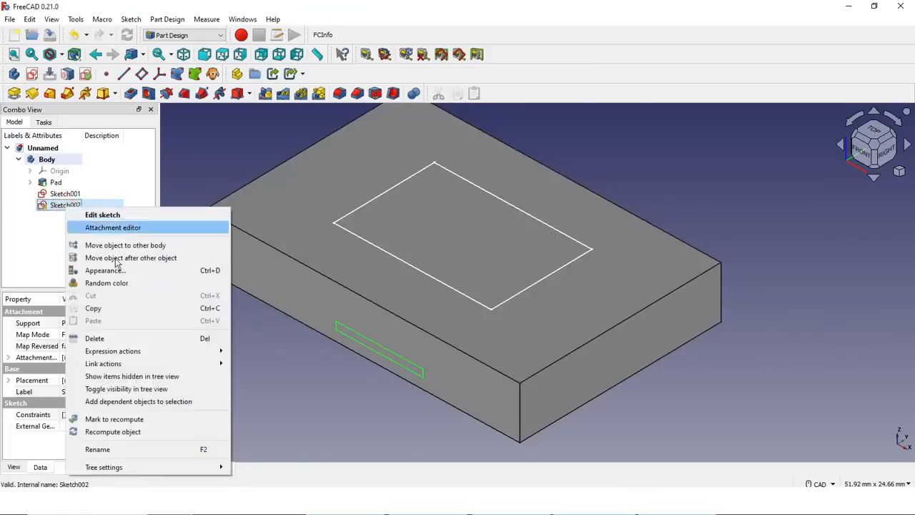
{"action": "left_click", "coordinate": [96, 336]}
{"action": "left_click", "coordinate": [60, 194]}
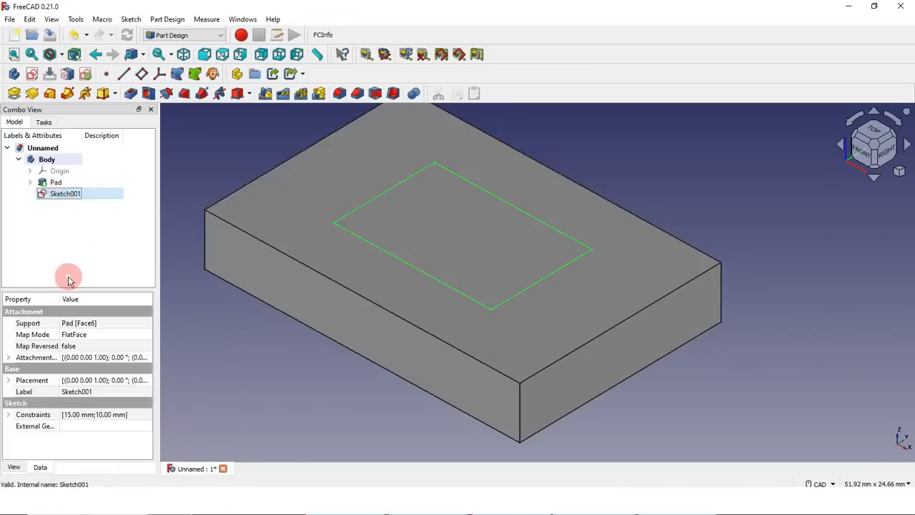
{"action": "left_click", "coordinate": [134, 94]}
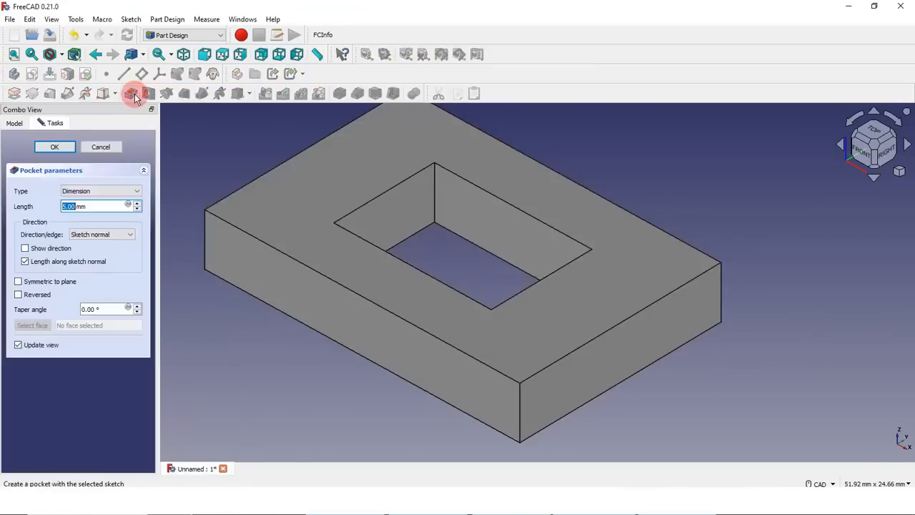
{"action": "left_click", "coordinate": [91, 192]}
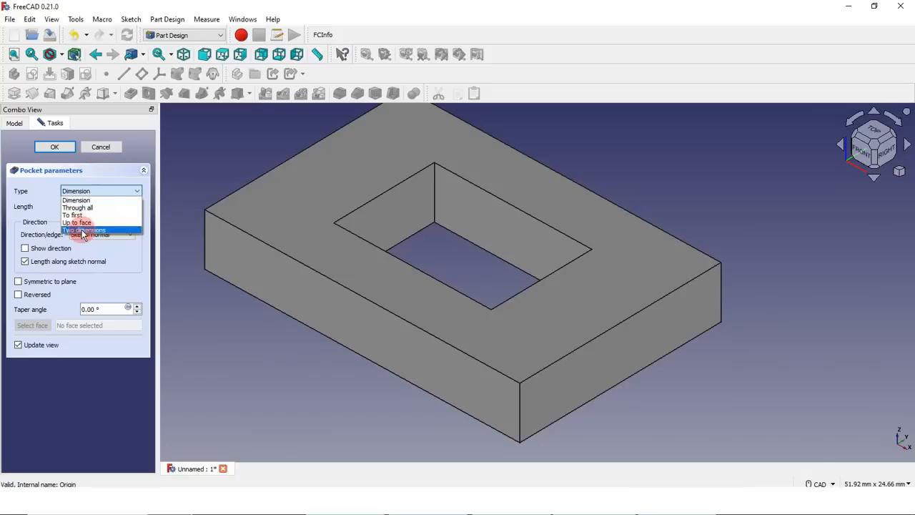
{"action": "left_click", "coordinate": [195, 303]}
{"action": "left_click", "coordinate": [102, 147]}
Delete the rectangle sketch on the block's top face.
{"action": "left_click", "coordinate": [65, 193]}
{"action": "right_click", "coordinate": [65, 193]}
{"action": "left_click", "coordinate": [93, 325]}
Edit the block's pad so that its 5 mm length is symmetric to the sketch plane.
{"action": "left_click", "coordinate": [57, 186]}
{"action": "right_click", "coordinate": [58, 187]}
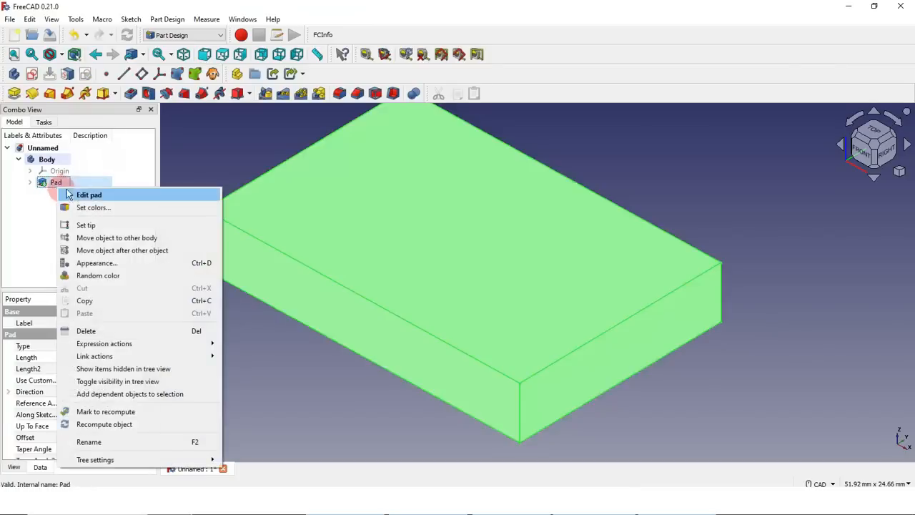
{"action": "left_click", "coordinate": [59, 193]}
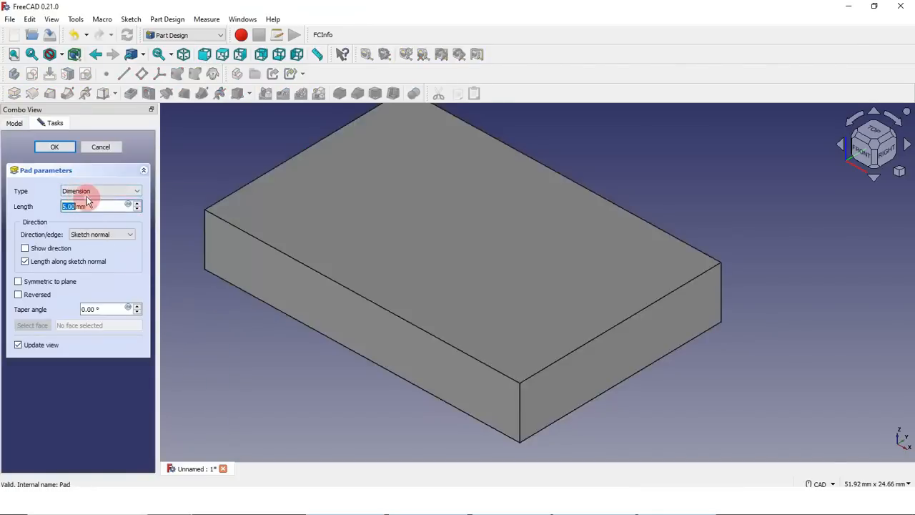
{"action": "left_click", "coordinate": [19, 283]}
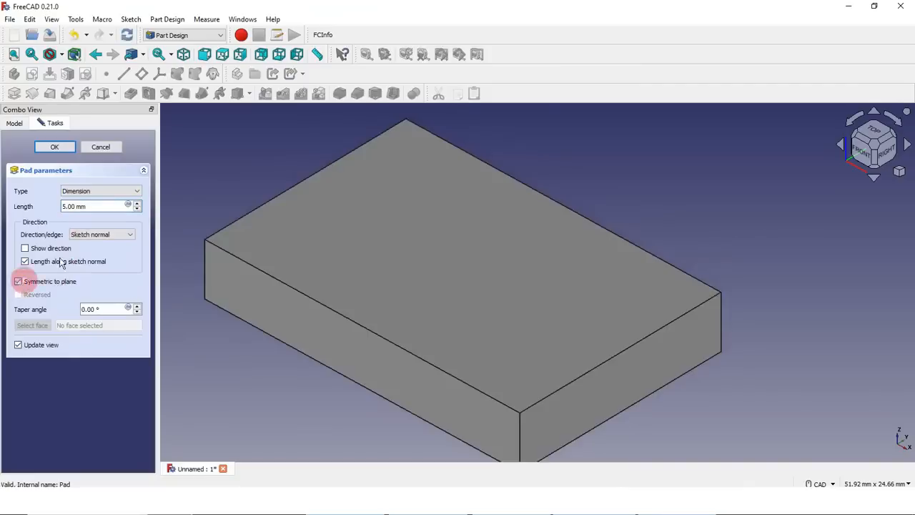
{"action": "left_click", "coordinate": [54, 148]}
Show the body's origin planes and start a new sketch on the XY plane.
{"action": "left_click", "coordinate": [60, 173]}
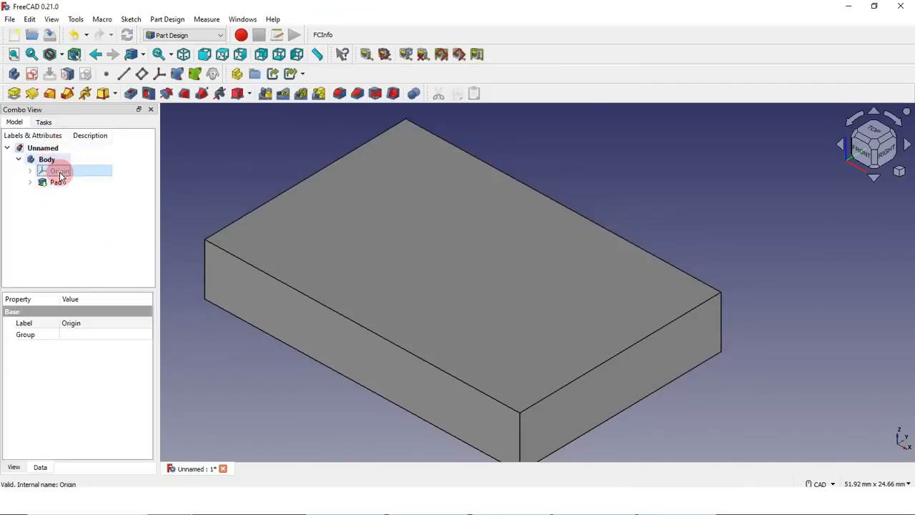
{"action": "key", "text": "space"}
{"action": "scroll", "coordinate": [331, 210], "scroll_direction": "down", "scroll_amount": 5}
{"action": "left_click", "coordinate": [274, 308]}
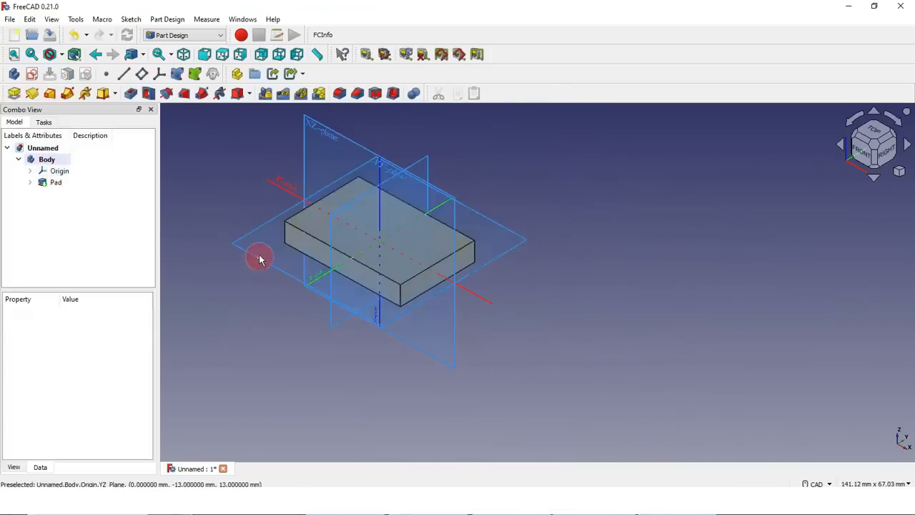
{"action": "left_click", "coordinate": [257, 259]}
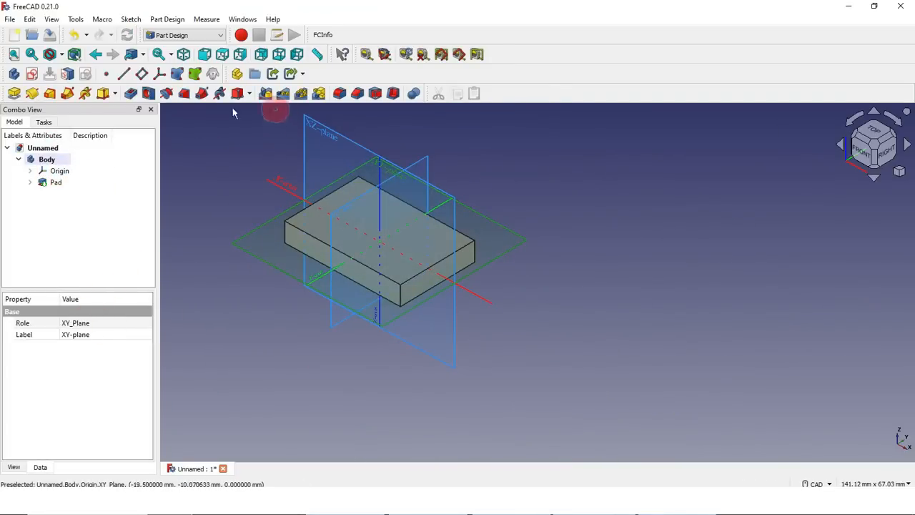
{"action": "left_click", "coordinate": [32, 74]}
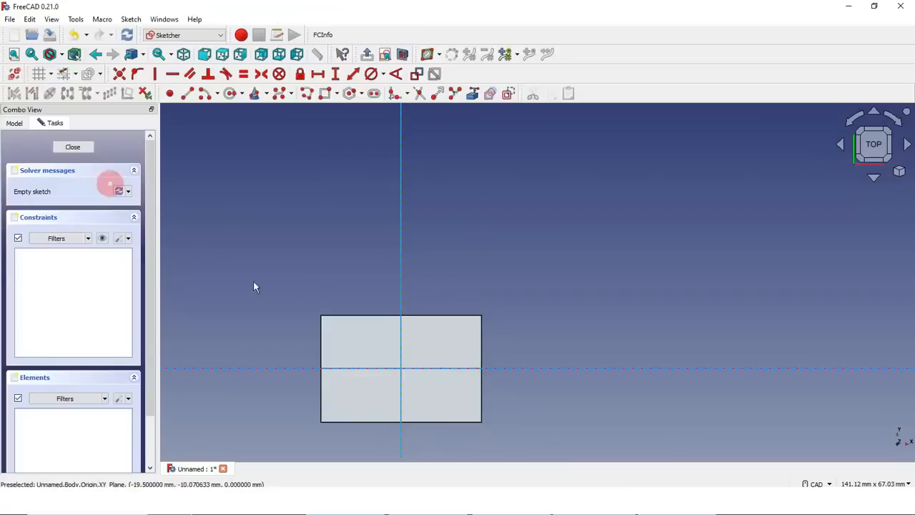
Draw a rectangle about 19 × 8 mm around the origin inside the block's outline, and set the draw style to Wireframe.
{"action": "scroll", "coordinate": [443, 399], "scroll_direction": "up", "scroll_amount": 2}
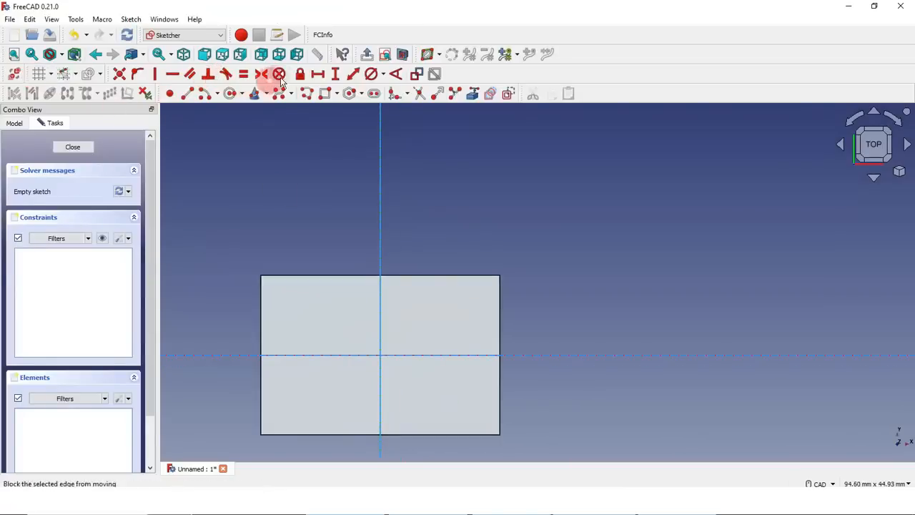
{"action": "left_click", "coordinate": [318, 91]}
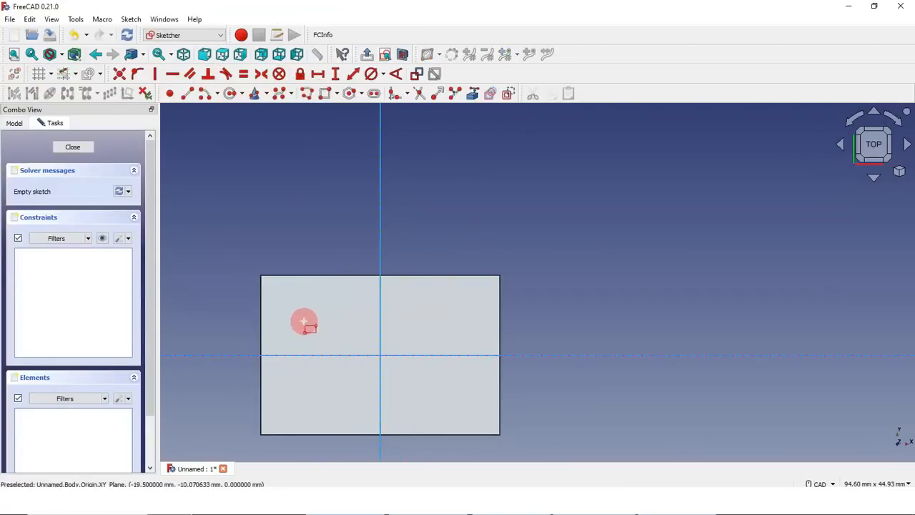
{"action": "left_click", "coordinate": [455, 386]}
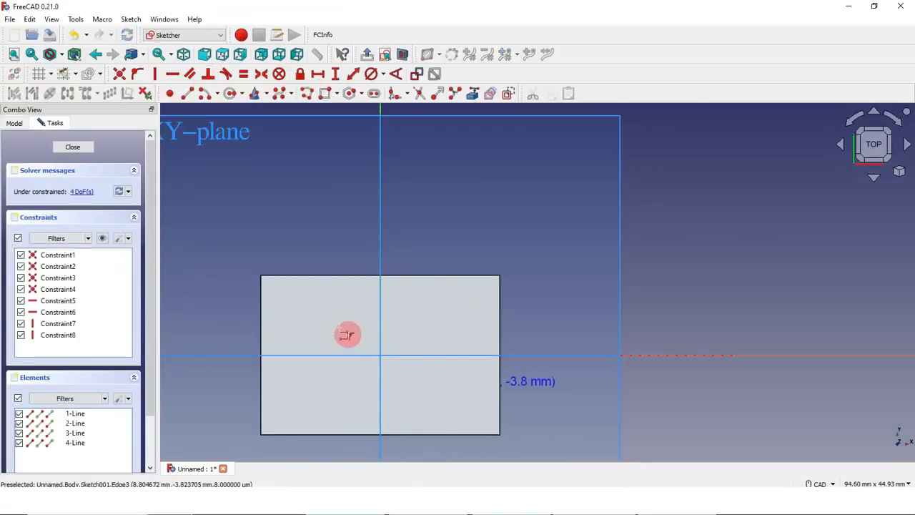
{"action": "left_click", "coordinate": [62, 55]}
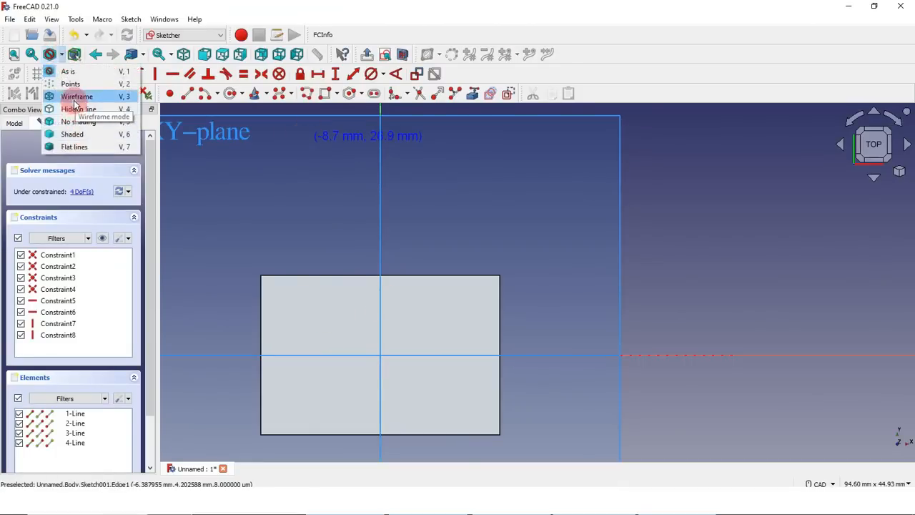
{"action": "left_click", "coordinate": [75, 96]}
{"action": "scroll", "coordinate": [407, 375], "scroll_direction": "up", "scroll_amount": 2}
{"action": "scroll", "coordinate": [350, 303], "scroll_direction": "down", "scroll_amount": 1}
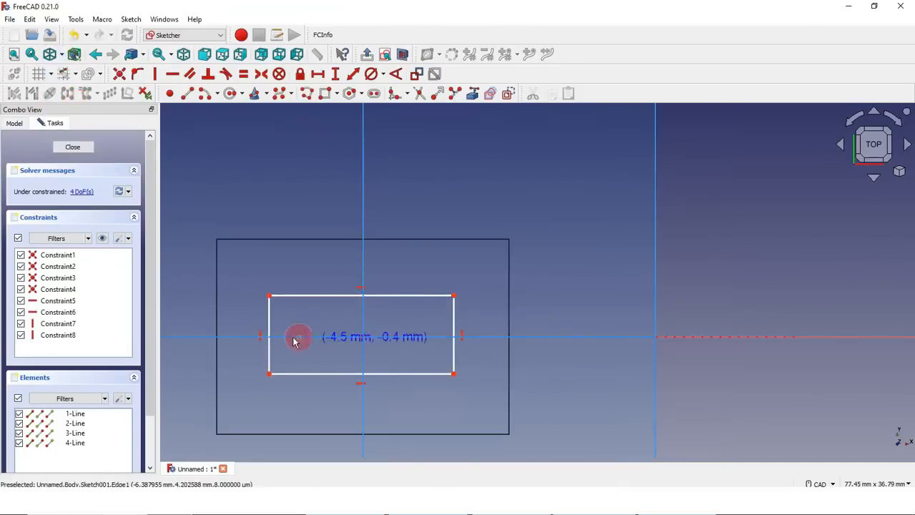
Finish editing the rectangle sketch and hide the origin planes and axes.
{"action": "left_click", "coordinate": [71, 149]}
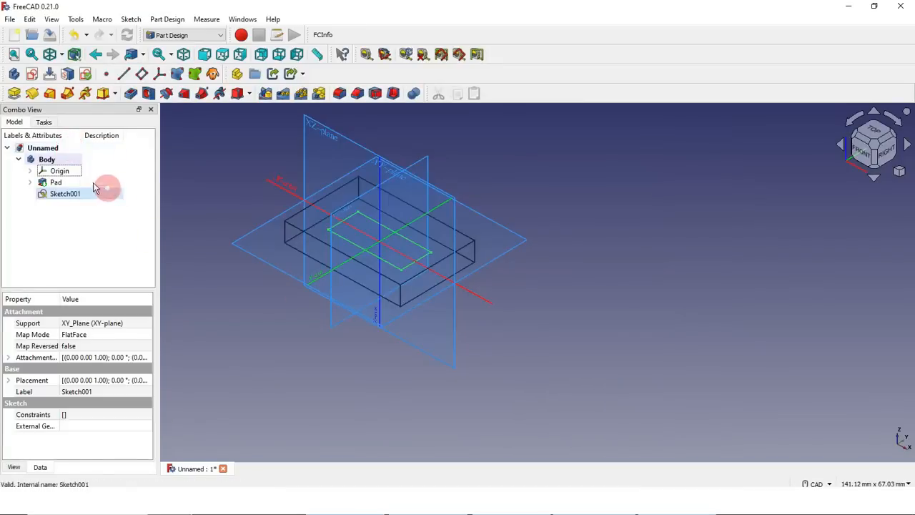
{"action": "left_click", "coordinate": [61, 172]}
{"action": "key", "text": "space"}
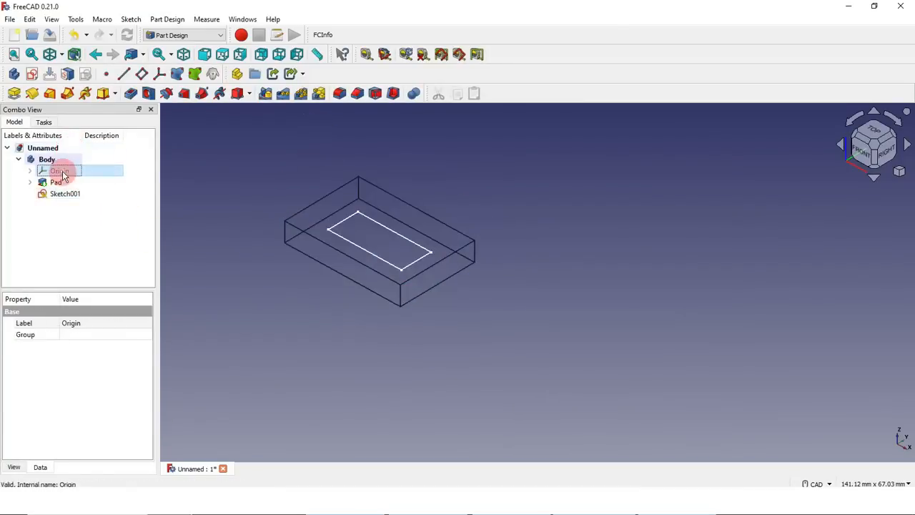
{"action": "left_click", "coordinate": [55, 183]}
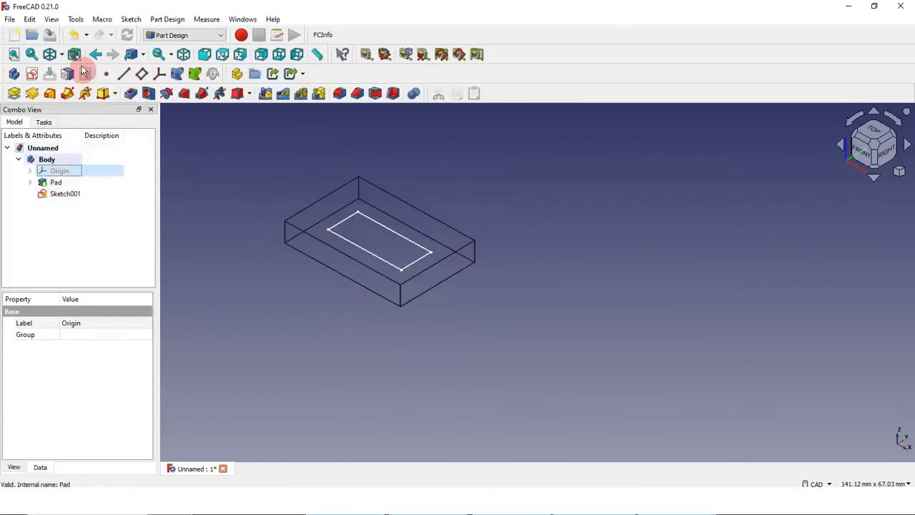
Set the draw style to Flat lines.
{"action": "left_click", "coordinate": [63, 55]}
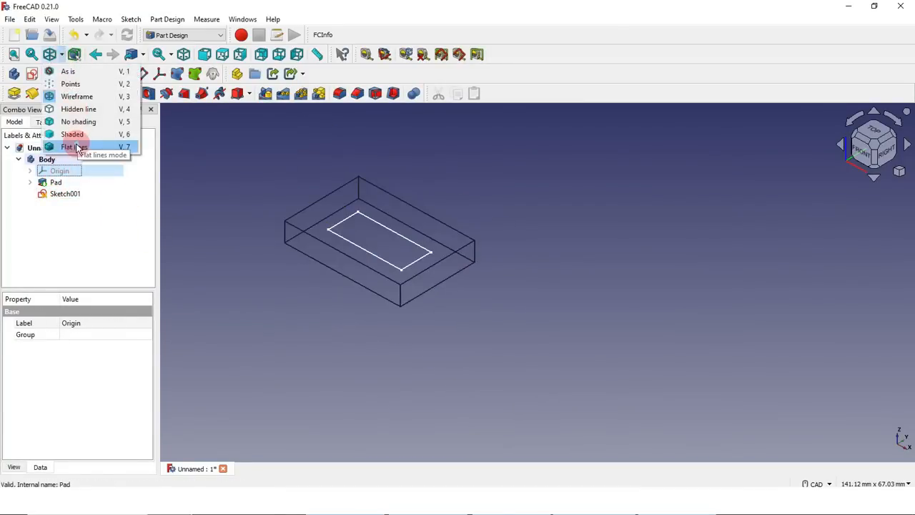
{"action": "left_click", "coordinate": [75, 147]}
{"action": "scroll", "coordinate": [350, 218], "scroll_direction": "up", "scroll_amount": 3}
Create a Two dimensions pocket from the mid-plane rectangle sketch, with length 2 mm and 2nd length 2 mm.
{"action": "left_click", "coordinate": [67, 197]}
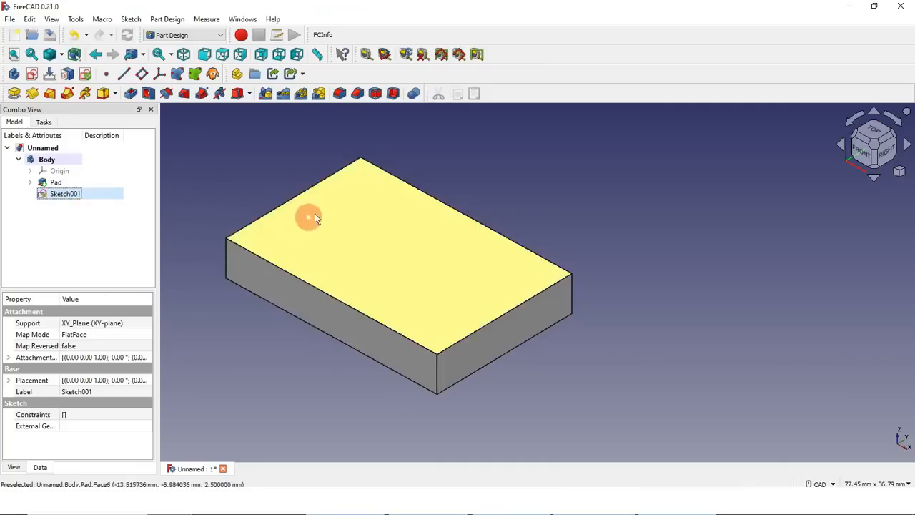
{"action": "left_click", "coordinate": [131, 94]}
{"action": "left_click", "coordinate": [91, 191]}
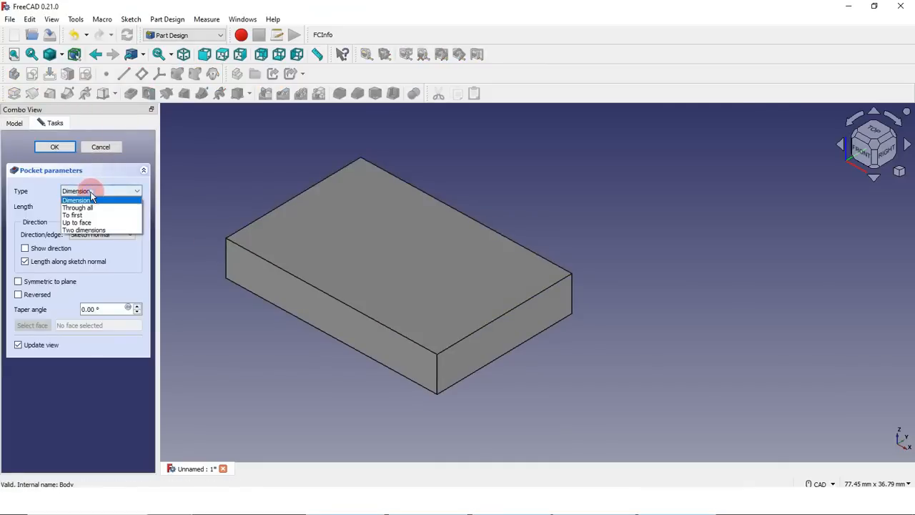
{"action": "left_click", "coordinate": [85, 230]}
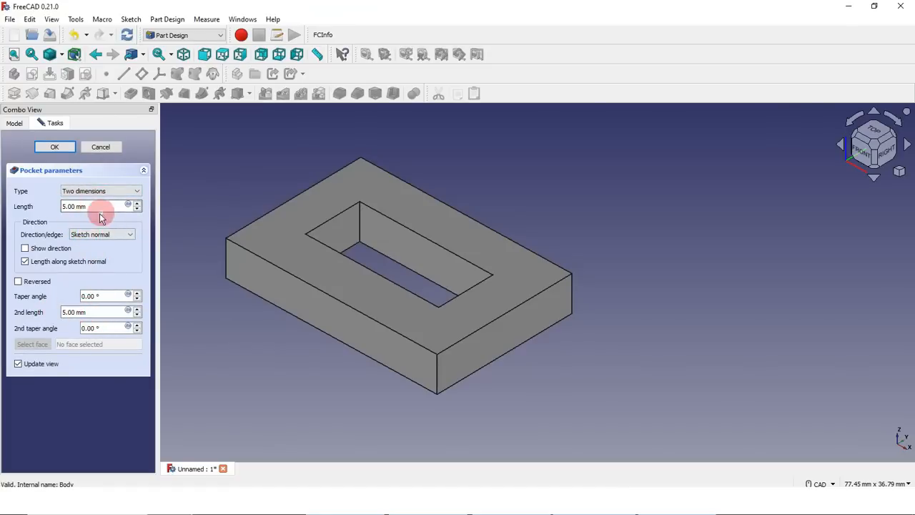
{"action": "left_click_drag", "start_coordinate": [89, 206], "coordinate": [37, 207]}
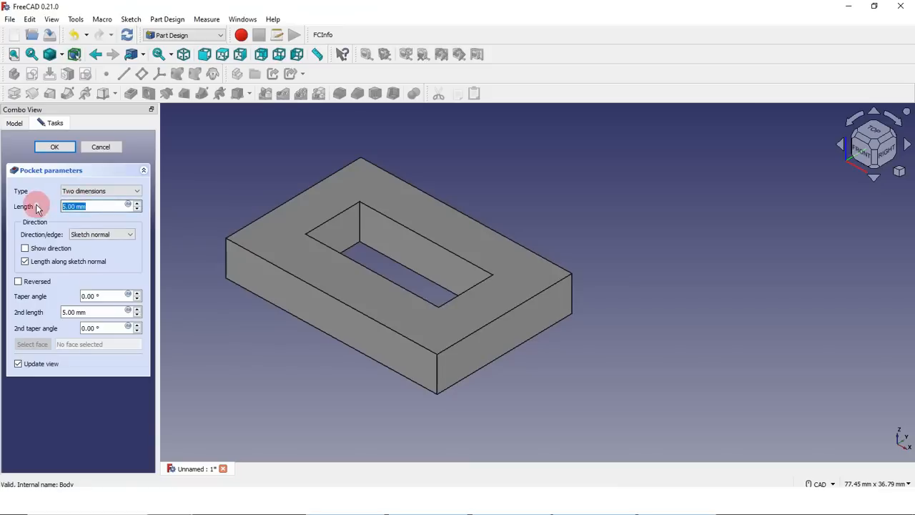
{"action": "type", "text": "2"}
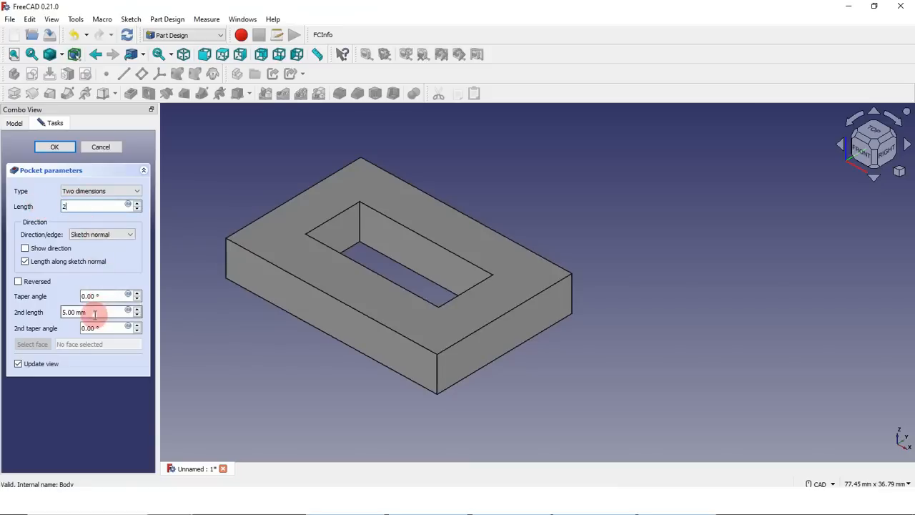
{"action": "left_click_drag", "start_coordinate": [95, 315], "coordinate": [52, 312]}
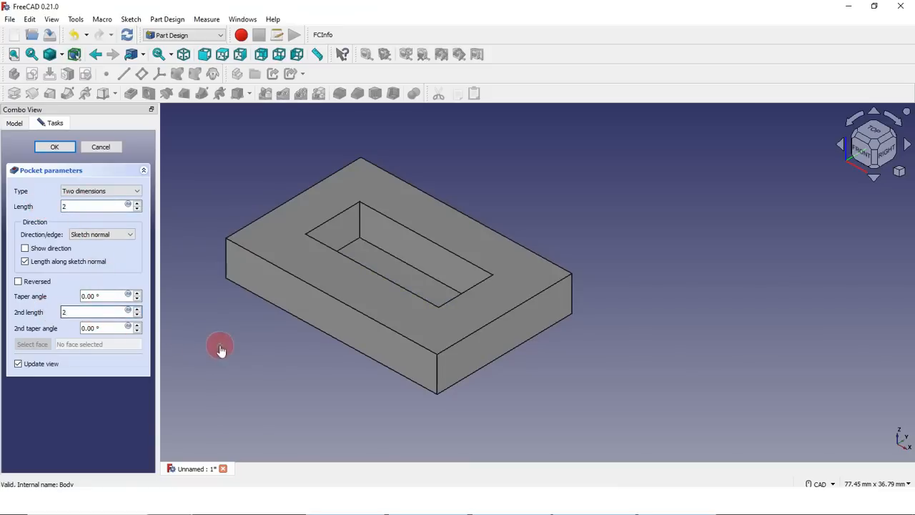
{"action": "left_click", "coordinate": [54, 144]}
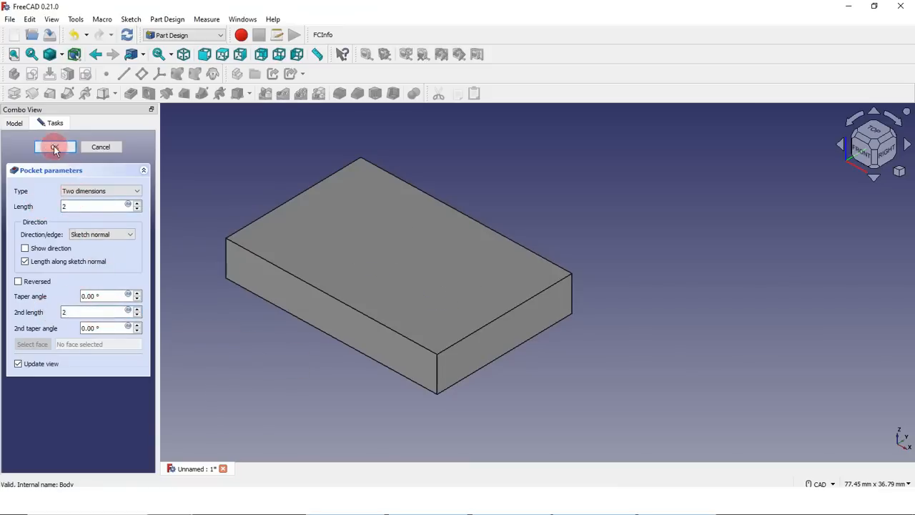
Set the pocket's transparency to 72 in its display properties and inspect the internal cavity from the front view.
{"action": "left_click", "coordinate": [61, 193]}
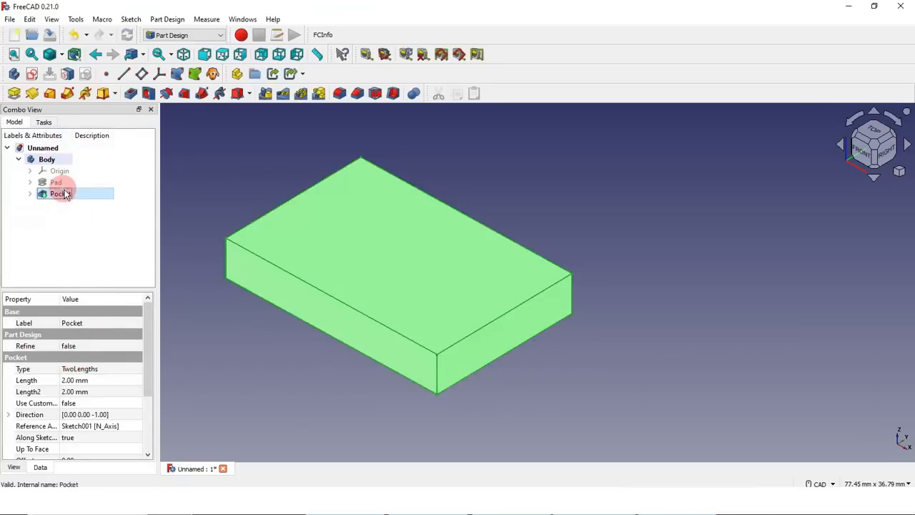
{"action": "right_click", "coordinate": [66, 196]}
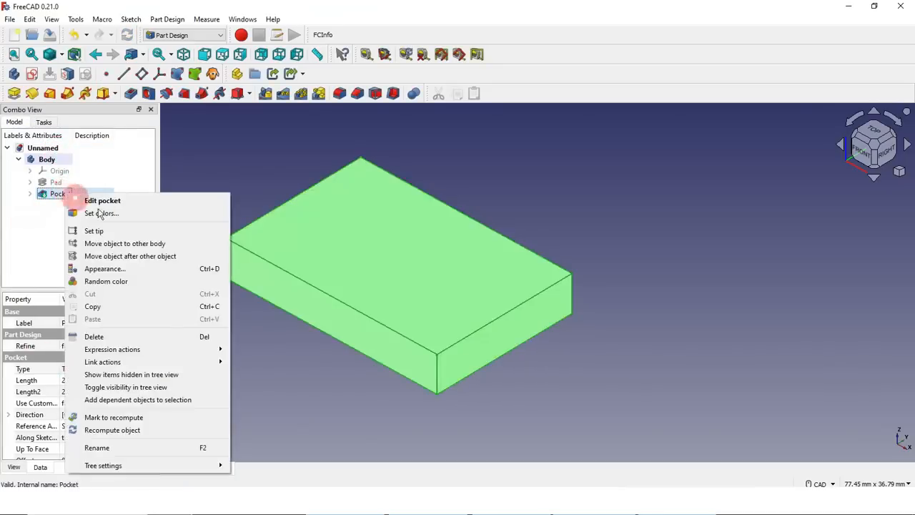
{"action": "left_click", "coordinate": [104, 269]}
{"action": "left_click_drag", "start_coordinate": [26, 389], "coordinate": [75, 392]}
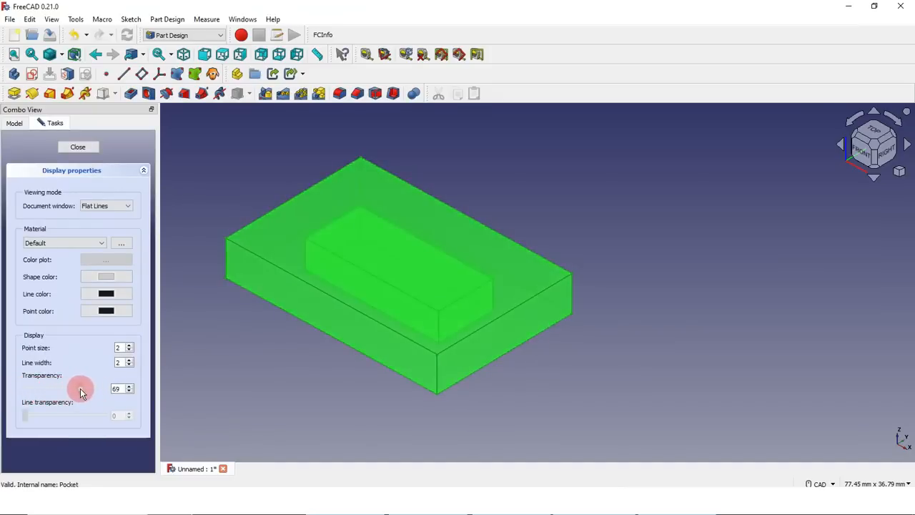
{"action": "left_click", "coordinate": [315, 372]}
{"action": "scroll", "coordinate": [400, 279], "scroll_direction": "up", "scroll_amount": 1}
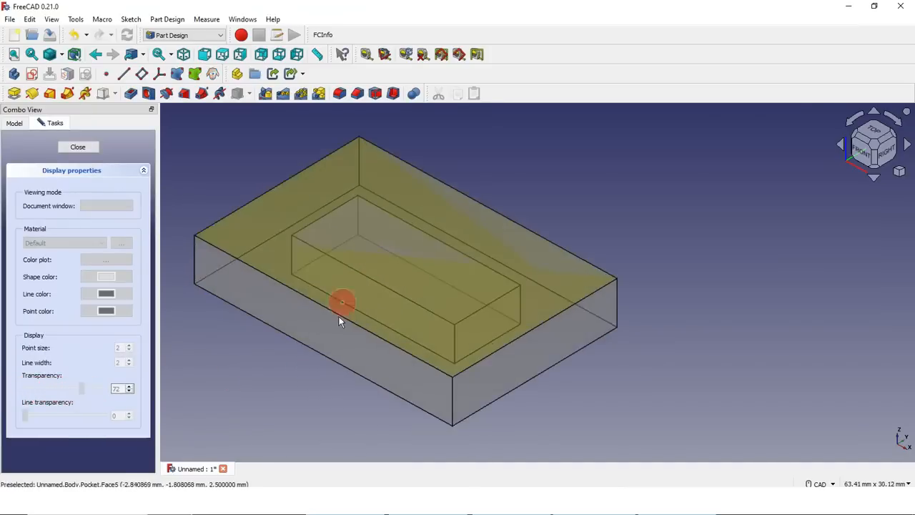
{"action": "left_click", "coordinate": [856, 153]}
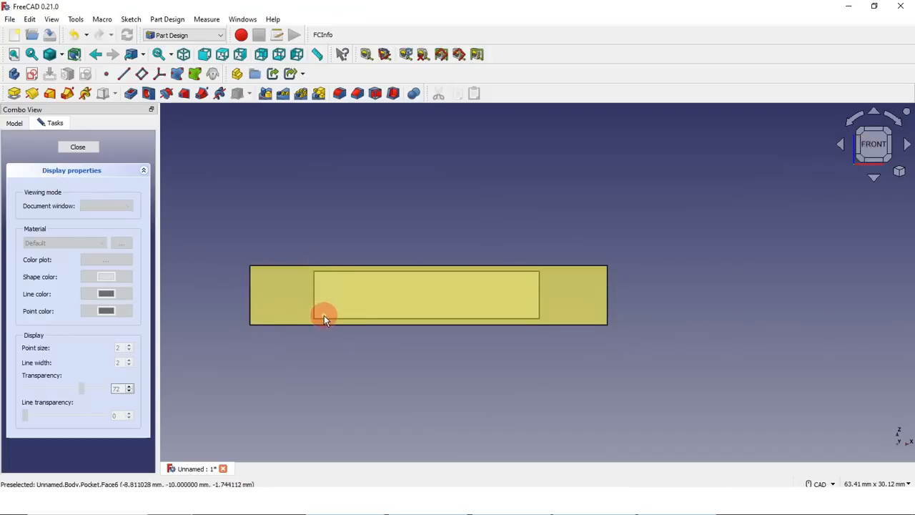
{"action": "left_click", "coordinate": [78, 146]}
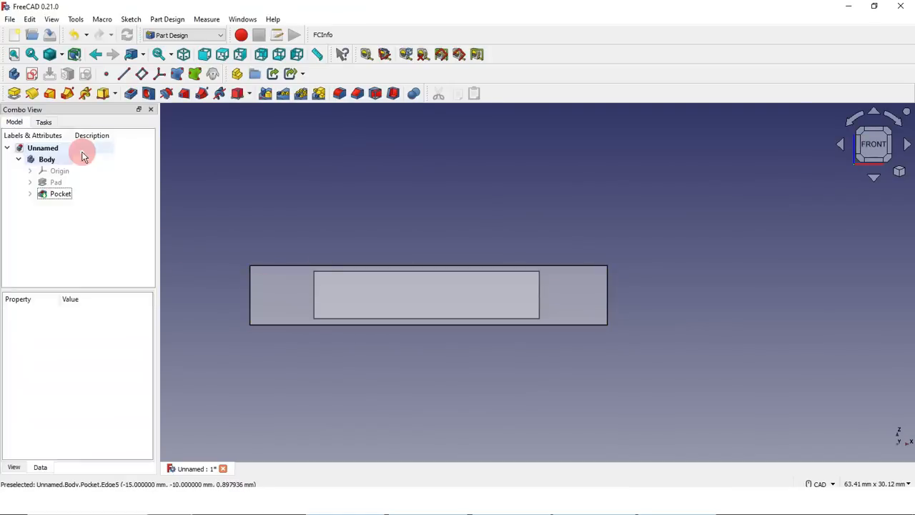
Delete the pocket while keeping its rectangle sketch.
{"action": "left_click", "coordinate": [48, 196]}
{"action": "right_click", "coordinate": [47, 195]}
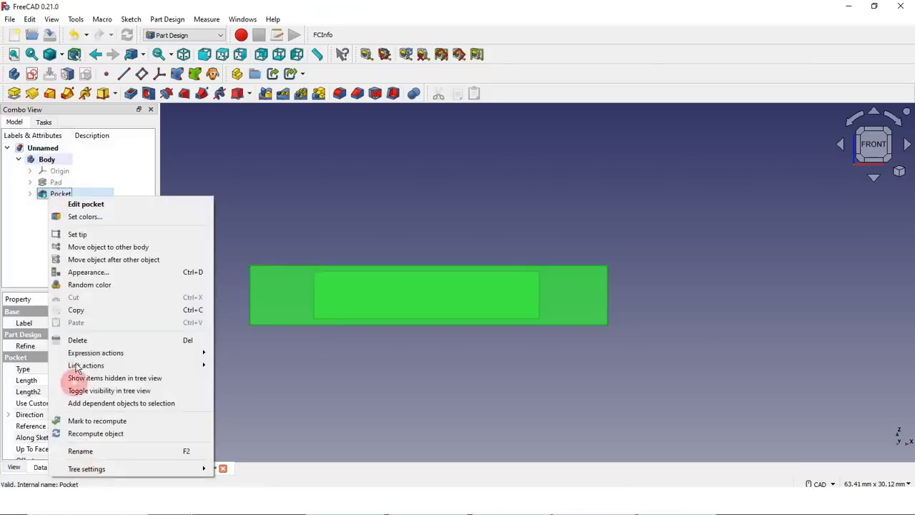
{"action": "left_click", "coordinate": [76, 339]}
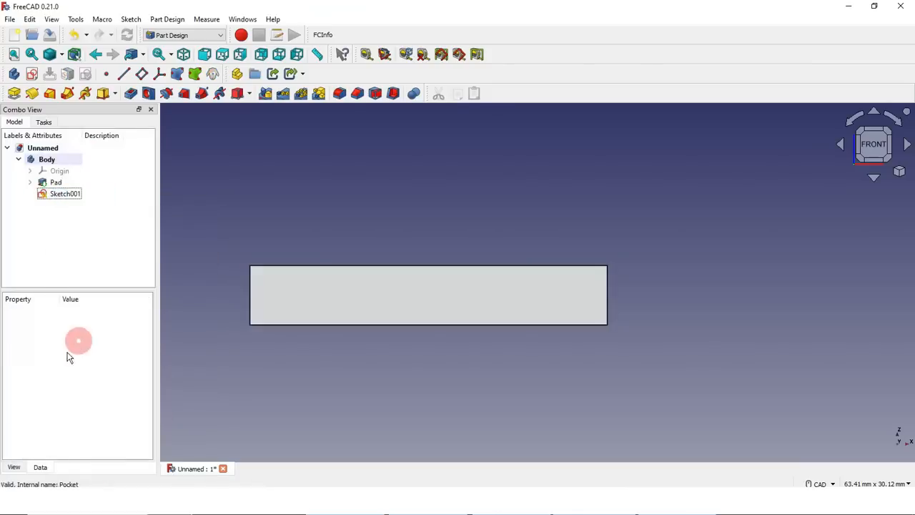
Start a Two dimensions pocket from the rectangle sketch and set its 2nd length to 2 mm.
{"action": "left_click", "coordinate": [72, 198]}
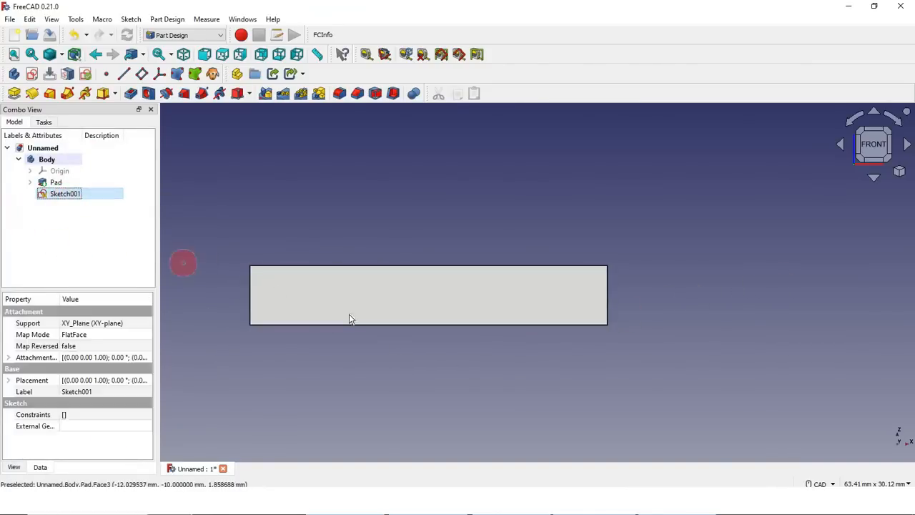
{"action": "left_click", "coordinate": [130, 95]}
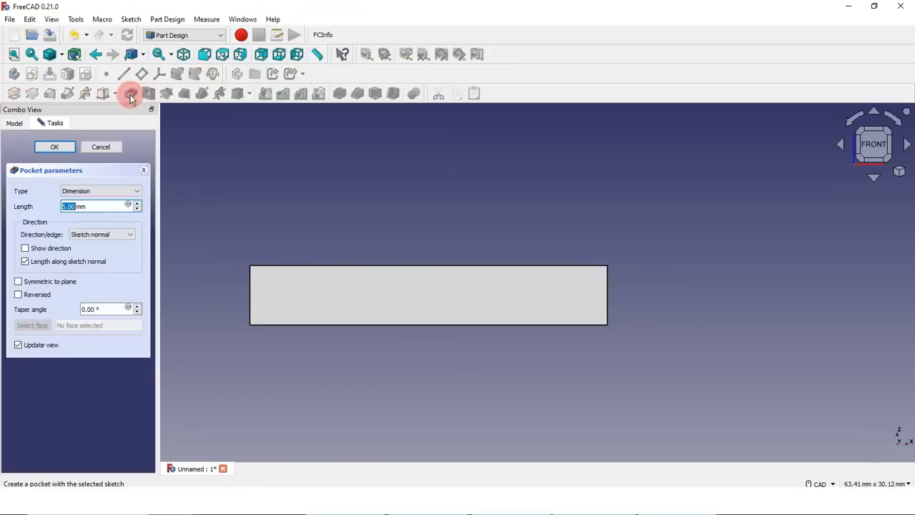
{"action": "left_click", "coordinate": [86, 191]}
{"action": "left_click", "coordinate": [88, 229]}
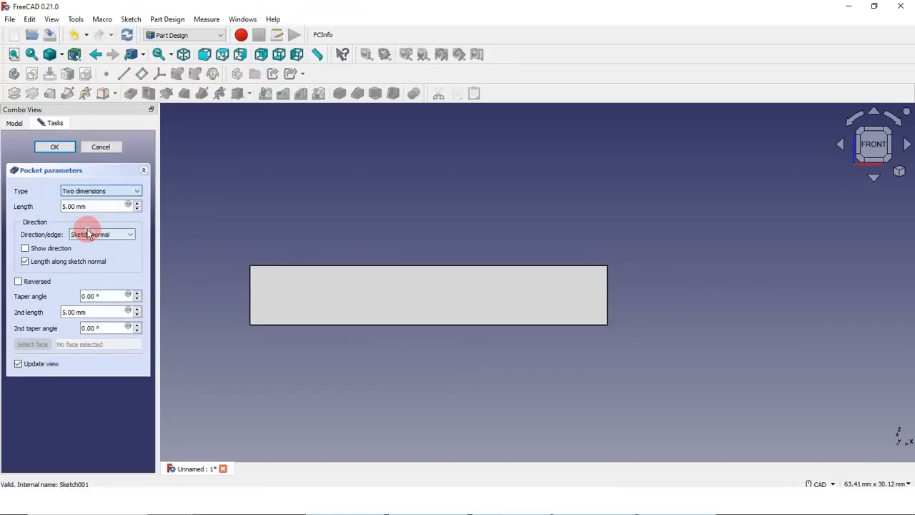
{"action": "middle_click_drag", "start_coordinate": [503, 217], "coordinate": [404, 264]}
{"action": "left_click", "coordinate": [64, 311]}
{"action": "left_click_drag", "start_coordinate": [93, 312], "coordinate": [1, 308]}
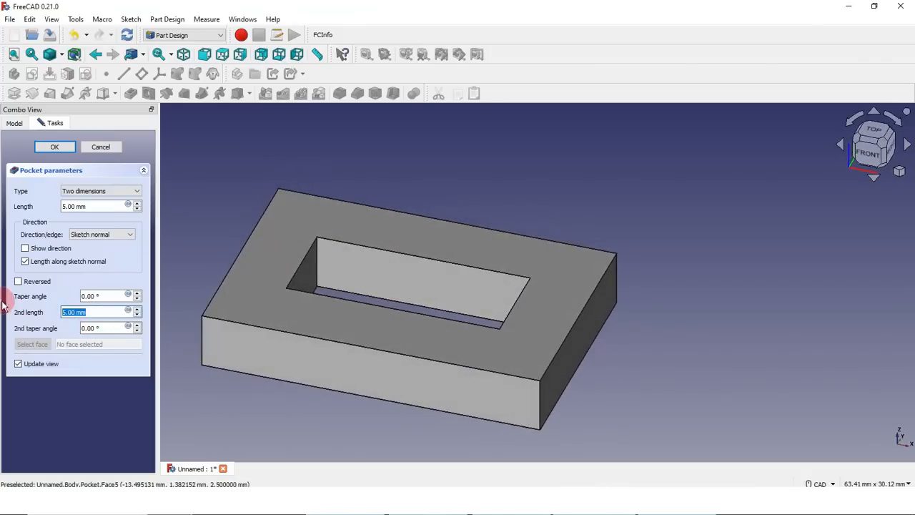
{"action": "type", "text": "2"}
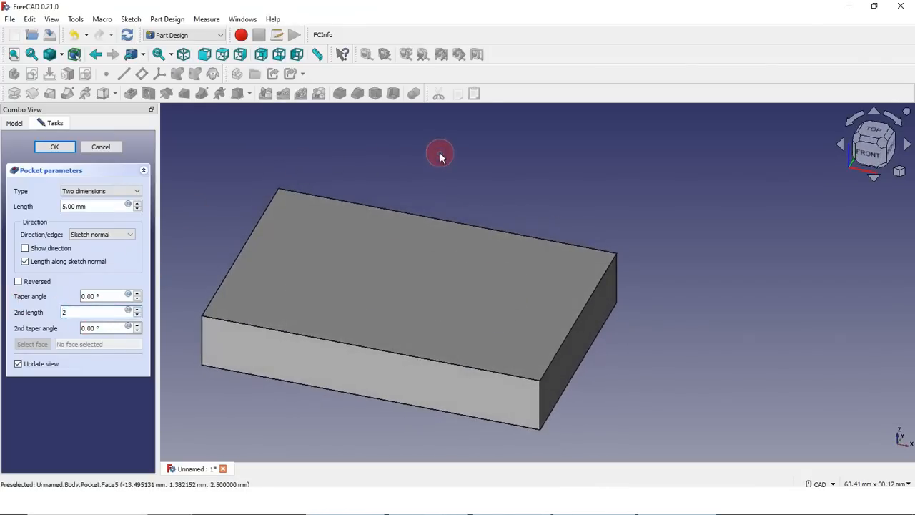
Try the pocket with length 2 mm and 2nd length 10 mm, and cancel it.
{"action": "left_click_drag", "start_coordinate": [102, 204], "coordinate": [16, 206]}
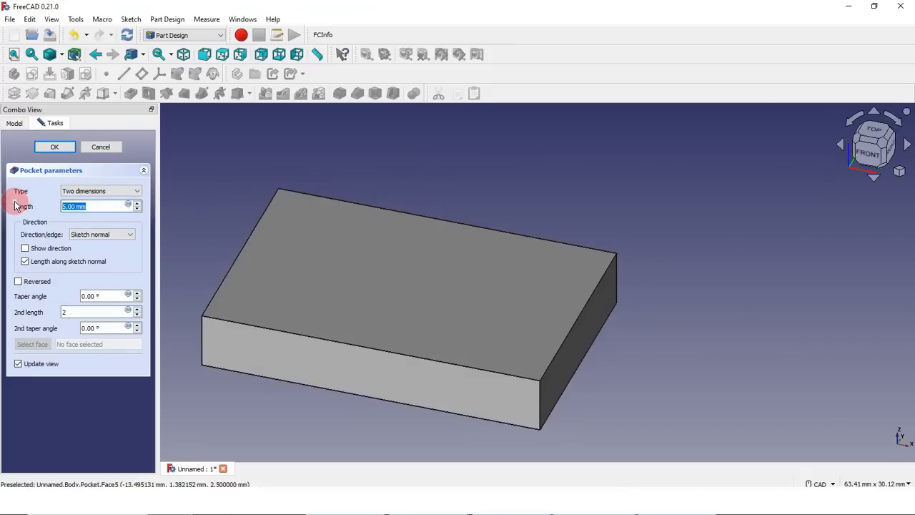
{"action": "type", "text": "2"}
{"action": "left_click_drag", "start_coordinate": [76, 311], "coordinate": [6, 317]}
{"action": "type", "text": "10"}
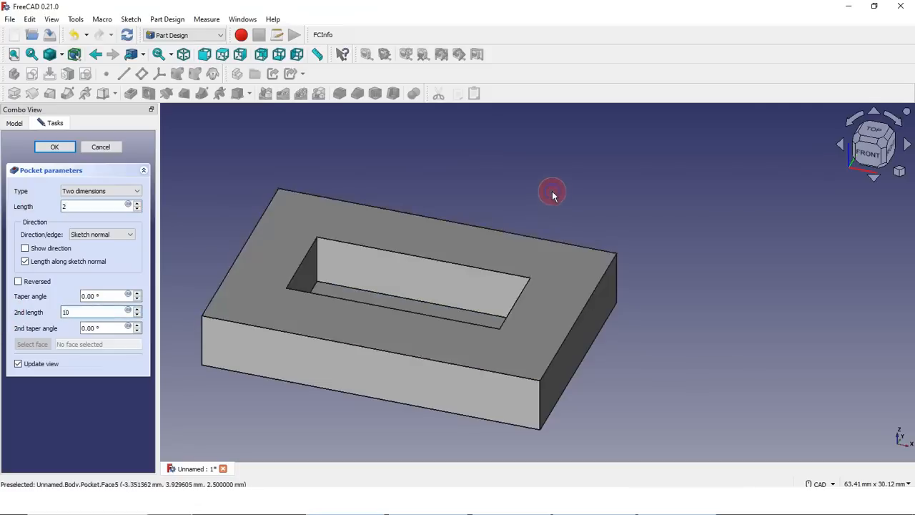
{"action": "middle_click_drag", "start_coordinate": [286, 420], "coordinate": [234, 409]}
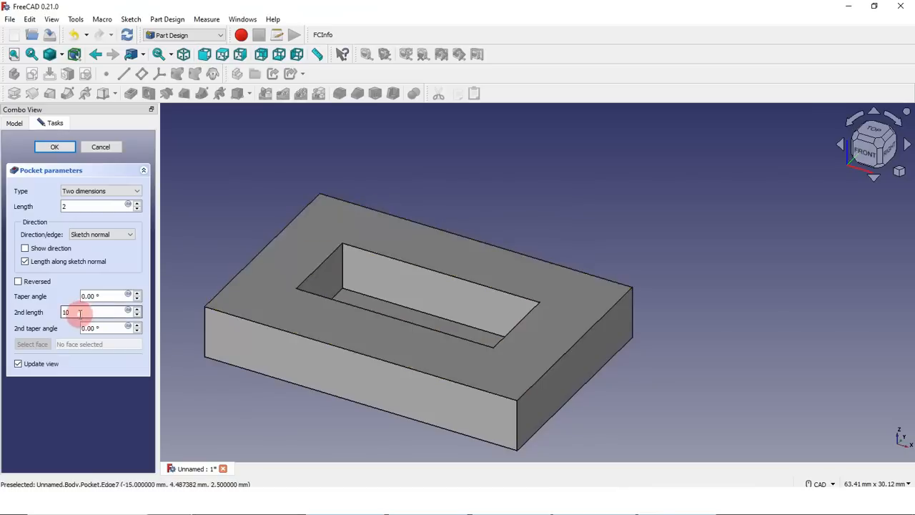
{"action": "left_click", "coordinate": [102, 147]}
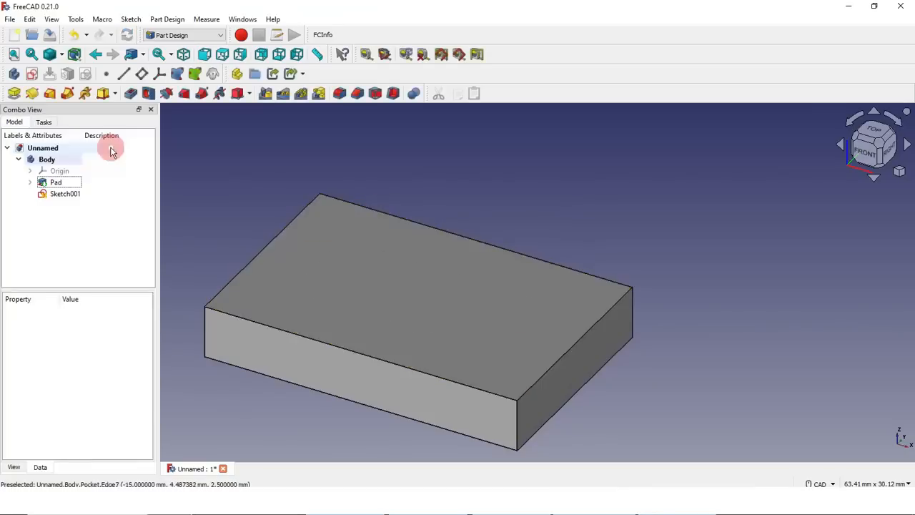
Try a 5 mm Dimension pocket of the rectangle sketch with Symmetric to plane, and cancel it.
{"action": "left_click", "coordinate": [66, 196]}
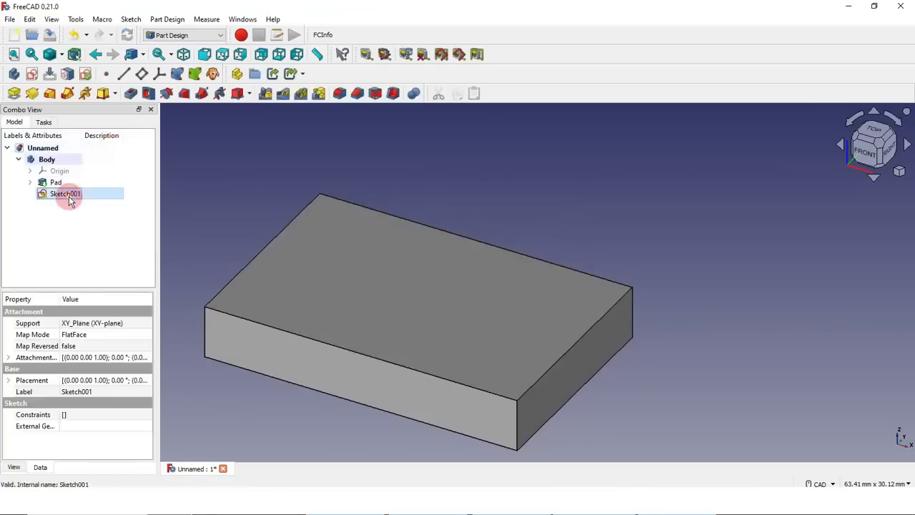
{"action": "left_click", "coordinate": [131, 95]}
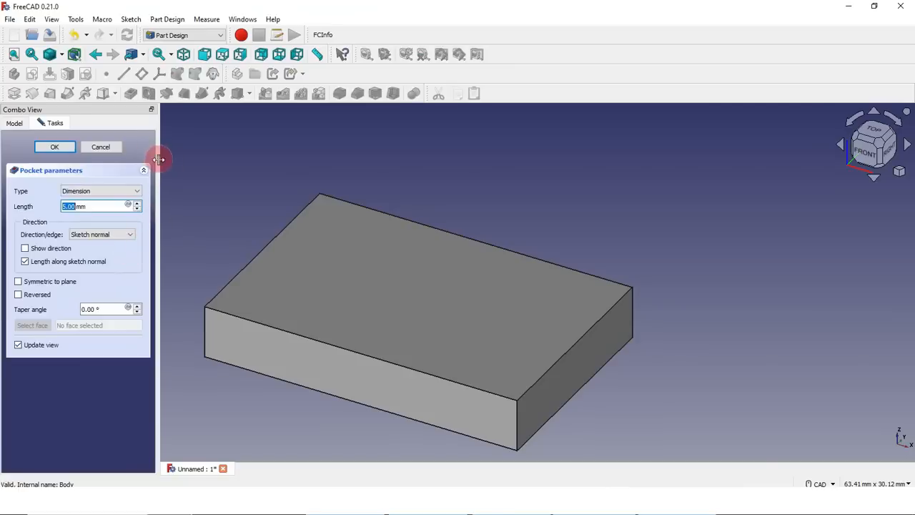
{"action": "left_click", "coordinate": [90, 190]}
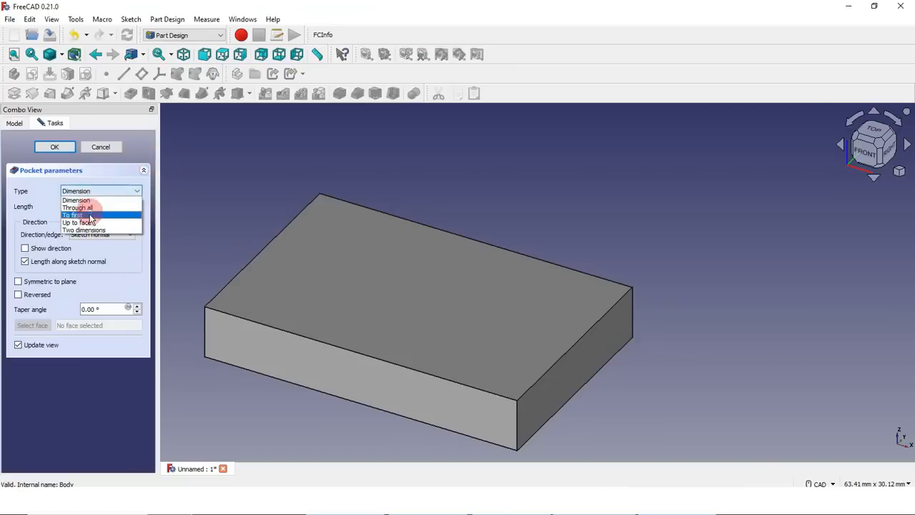
{"action": "left_click", "coordinate": [205, 199]}
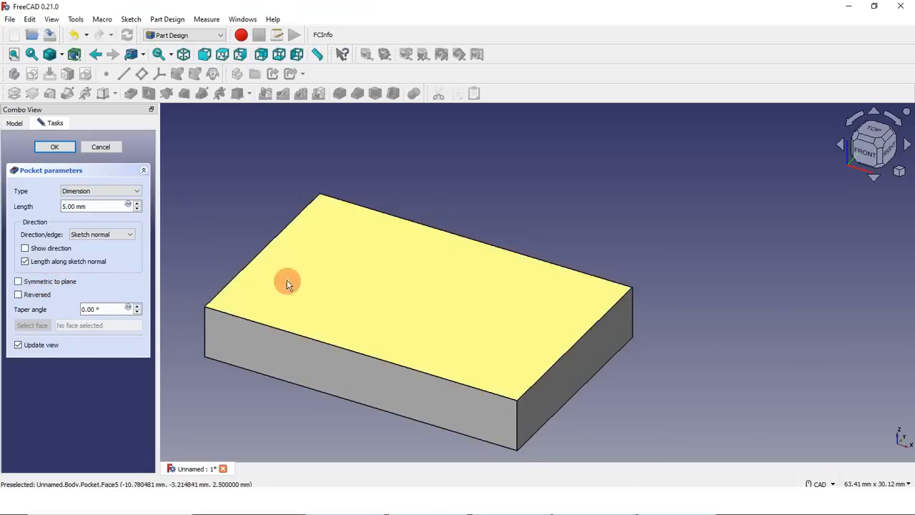
{"action": "left_click", "coordinate": [18, 281]}
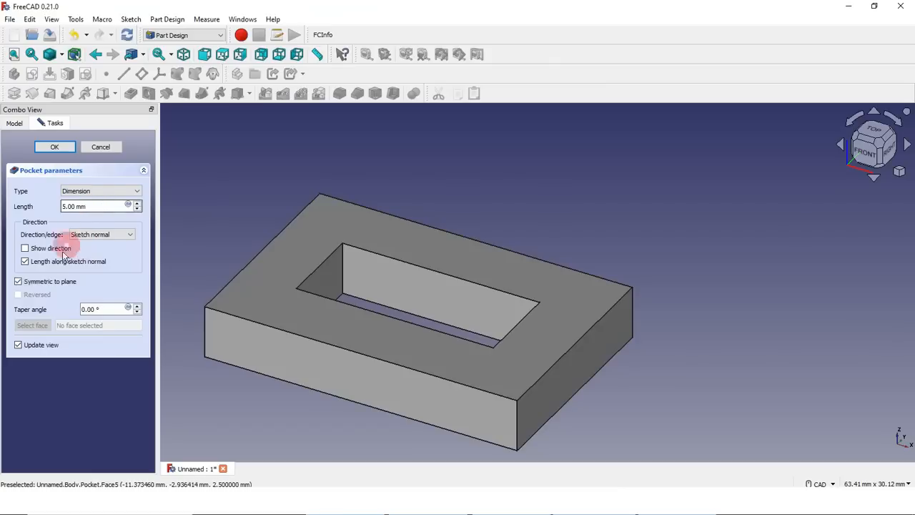
{"action": "left_click", "coordinate": [18, 281]}
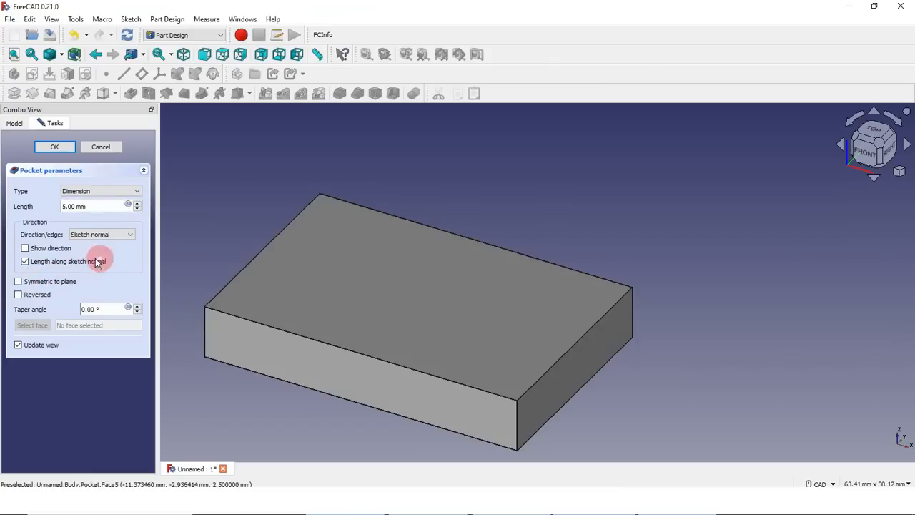
{"action": "left_click", "coordinate": [100, 146]}
Start a 5 mm Dimension pocket from the rectangle sketch with its direction reversed.
{"action": "left_click", "coordinate": [63, 194]}
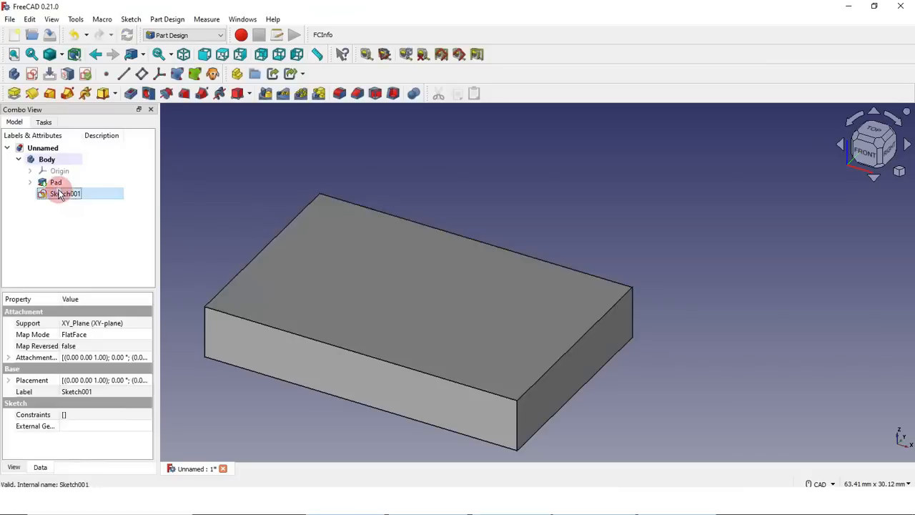
{"action": "left_click", "coordinate": [131, 95]}
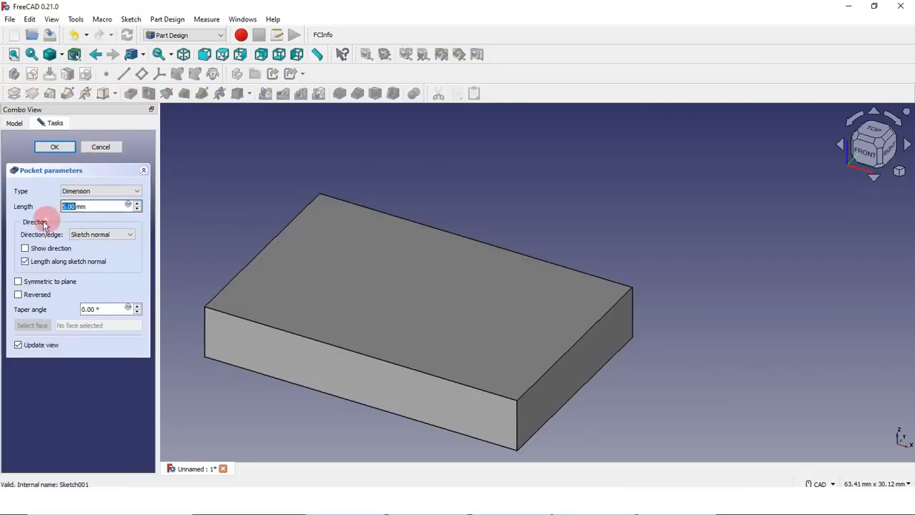
{"action": "left_click", "coordinate": [18, 295]}
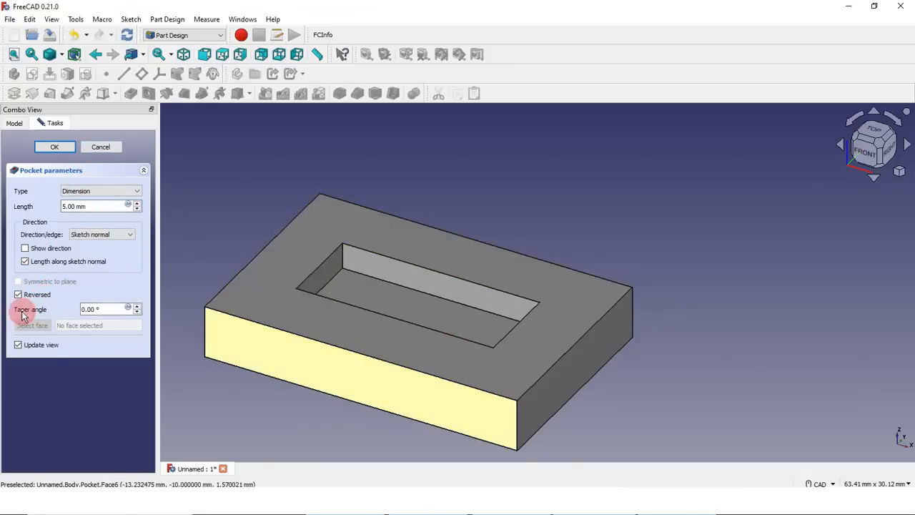
Raise the reversed pocket's taper angle to 41° and inspect its sloped walls.
{"action": "left_click", "coordinate": [137, 307]}
{"action": "left_click", "coordinate": [136, 306]}
{"action": "left_click", "coordinate": [136, 307]}
{"action": "left_click", "coordinate": [137, 307]}
{"action": "left_click", "coordinate": [136, 307]}
{"action": "left_click", "coordinate": [137, 306]}
{"action": "left_click", "coordinate": [137, 306]}
{"action": "left_click", "coordinate": [136, 306]}
{"action": "left_click", "coordinate": [137, 307]}
{"action": "left_click", "coordinate": [136, 308]}
{"action": "left_click", "coordinate": [136, 307]}
{"action": "left_click", "coordinate": [136, 308]}
{"action": "left_click", "coordinate": [136, 307]}
{"action": "left_click", "coordinate": [137, 307]}
{"action": "left_click", "coordinate": [137, 308]}
{"action": "left_click", "coordinate": [137, 307]}
{"action": "left_click", "coordinate": [136, 307]}
{"action": "left_click", "coordinate": [136, 307]}
{"action": "left_click", "coordinate": [136, 307]}
{"action": "left_click", "coordinate": [136, 307]}
{"action": "left_click", "coordinate": [136, 307]}
{"action": "left_click", "coordinate": [136, 307]}
{"action": "left_click", "coordinate": [137, 307]}
{"action": "left_click", "coordinate": [137, 307]}
{"action": "left_click", "coordinate": [137, 307]}
{"action": "middle_click_drag", "start_coordinate": [415, 291], "coordinate": [379, 310]}
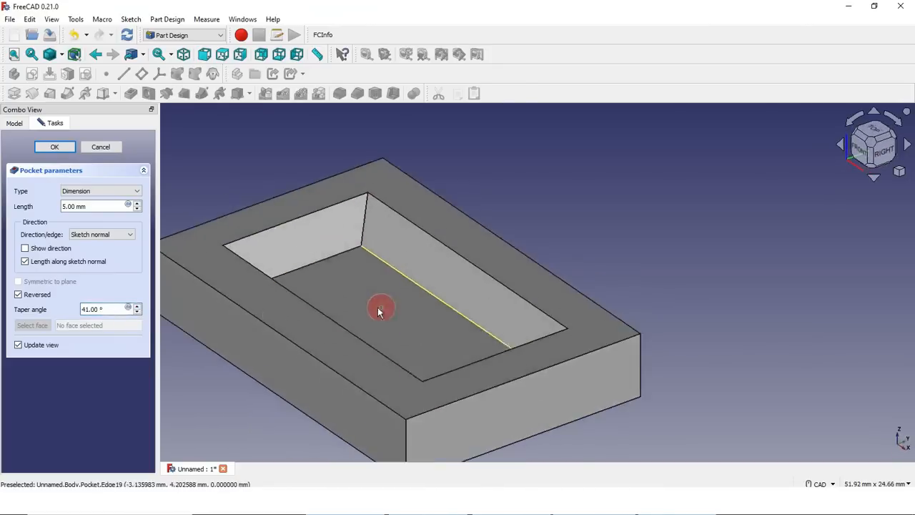
Lower the reversed pocket's taper angle gradually into negative values and inspect how its walls slope the opposite way.
{"action": "left_click", "coordinate": [136, 313]}
{"action": "left_click", "coordinate": [137, 313]}
{"action": "left_click", "coordinate": [137, 313]}
{"action": "left_click", "coordinate": [137, 313]}
{"action": "left_click", "coordinate": [136, 313]}
{"action": "left_click", "coordinate": [137, 313]}
{"action": "left_click", "coordinate": [137, 313]}
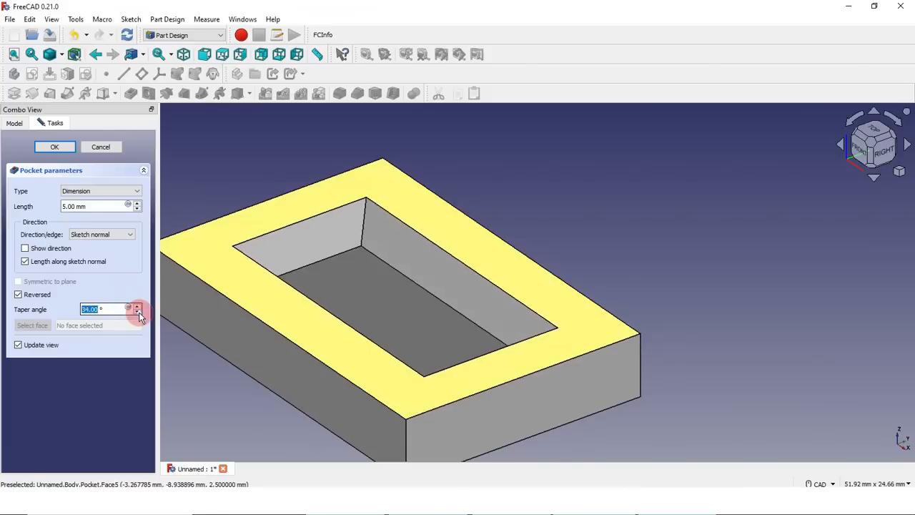
{"action": "left_click", "coordinate": [137, 313]}
{"action": "left_click", "coordinate": [137, 313]}
{"action": "left_click", "coordinate": [137, 313]}
{"action": "left_click", "coordinate": [138, 313]}
{"action": "left_click", "coordinate": [137, 313]}
{"action": "left_click", "coordinate": [137, 313]}
{"action": "left_click", "coordinate": [138, 313]}
{"action": "left_click", "coordinate": [138, 313]}
{"action": "left_click", "coordinate": [137, 313]}
{"action": "left_click", "coordinate": [138, 313]}
{"action": "left_click", "coordinate": [137, 313]}
{"action": "left_click", "coordinate": [138, 313]}
{"action": "middle_click_drag", "start_coordinate": [308, 315], "coordinate": [245, 285]}
Set the pocket's taper angle to 0° and complete the reversed 5 mm pocket.
{"action": "left_click_drag", "start_coordinate": [112, 309], "coordinate": [2, 300]}
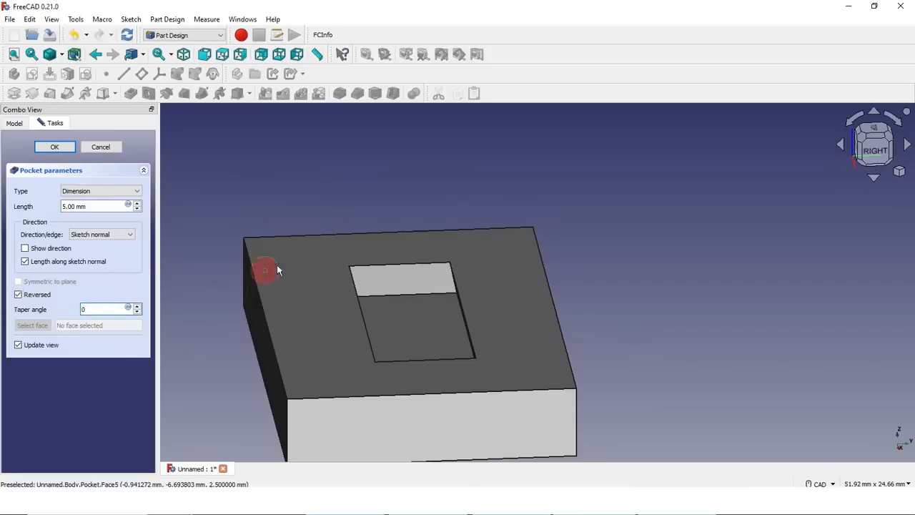
{"action": "type", "text": "0"}
{"action": "left_click", "coordinate": [58, 148]}
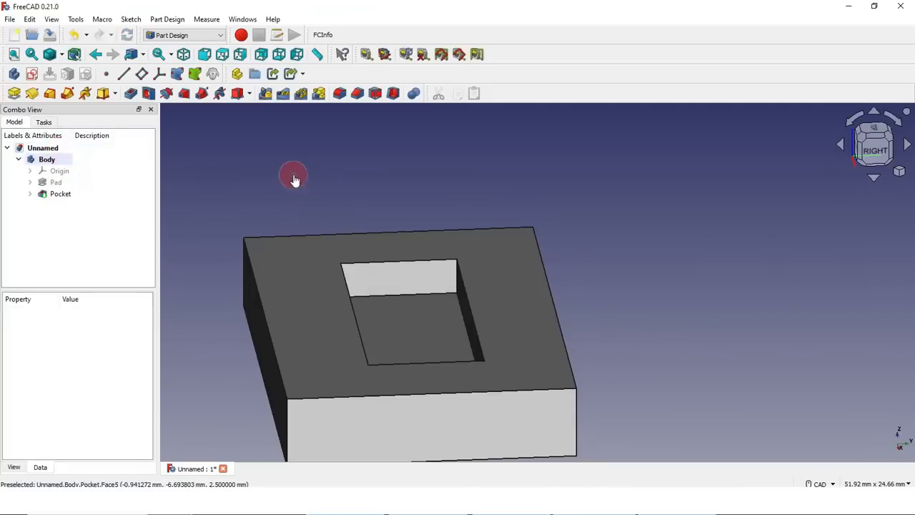
Show the whole block with its finished straight-walled pocket in the isometric view.
{"action": "left_click", "coordinate": [898, 172]}
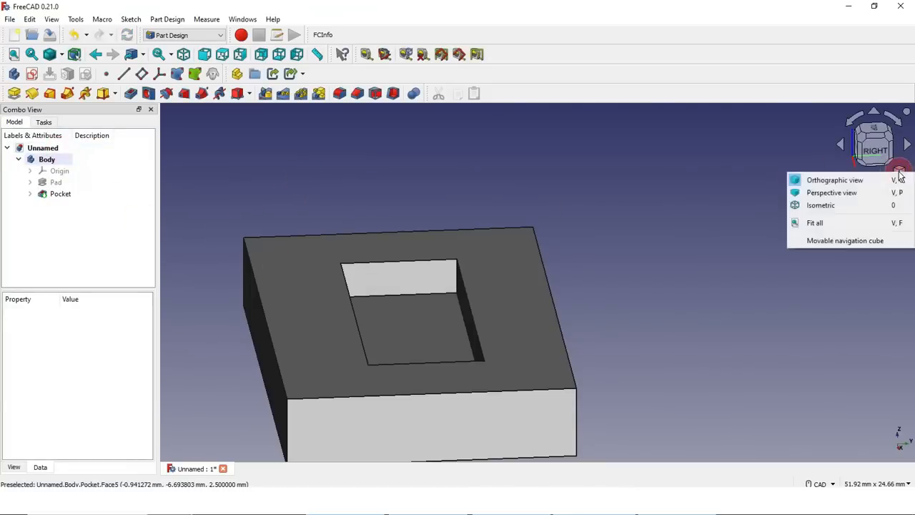
{"action": "left_click", "coordinate": [818, 206]}
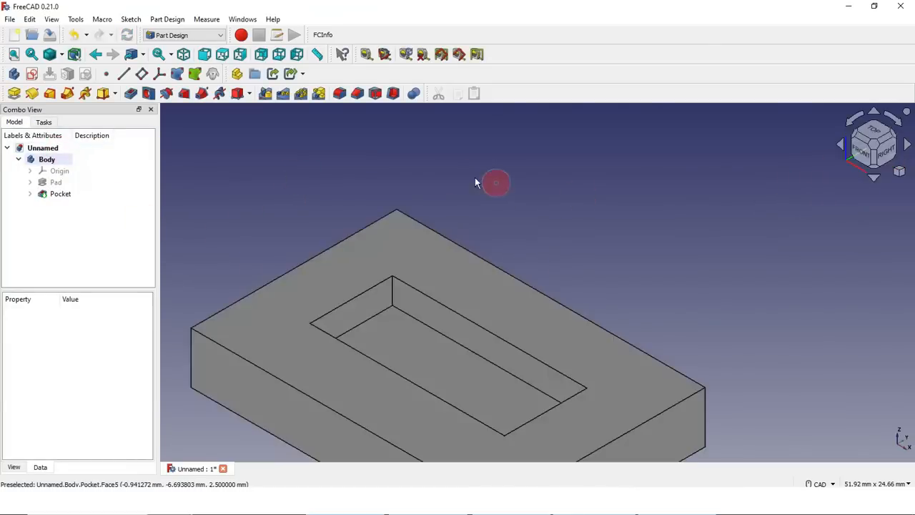
{"action": "scroll", "coordinate": [400, 286], "scroll_direction": "down", "scroll_amount": 3}
{"action": "scroll", "coordinate": [286, 307], "scroll_direction": "up", "scroll_amount": 1}
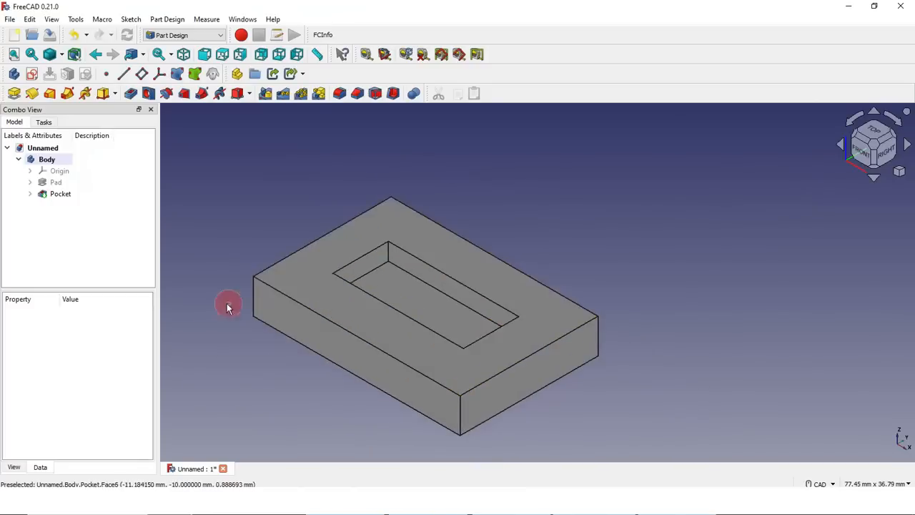